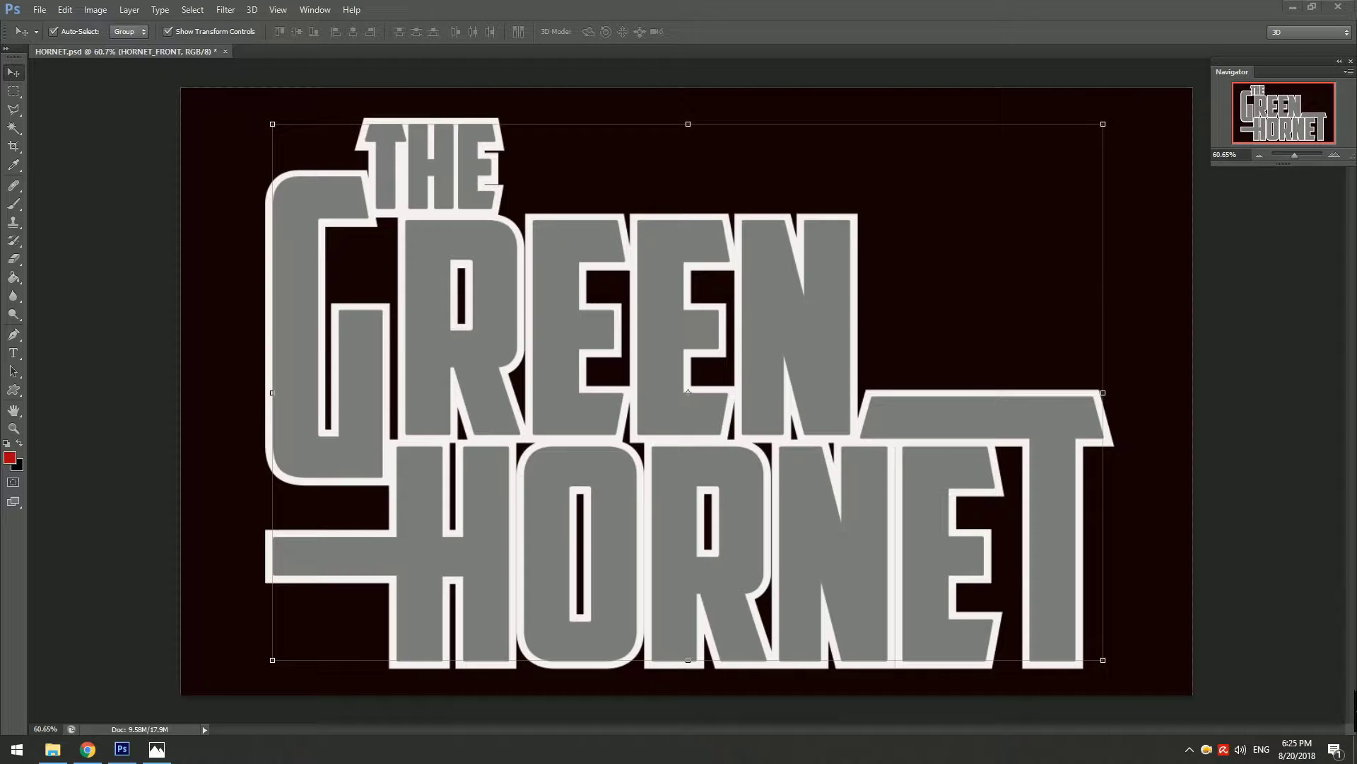
Try moving the HORNET_FRONT and HORNET_B layers, then undo both moves.
{"action": "right_click", "coordinate": [650, 377]}
{"action": "left_click", "coordinate": [668, 387]}
{"action": "left_click_drag", "start_coordinate": [667, 385], "coordinate": [782, 357]}
{"action": "left_click", "coordinate": [322, 382]}
{"action": "right_click", "coordinate": [322, 382]}
{"action": "left_click", "coordinate": [322, 382]}
{"action": "left_click_drag", "start_coordinate": [321, 385], "coordinate": [215, 386]}
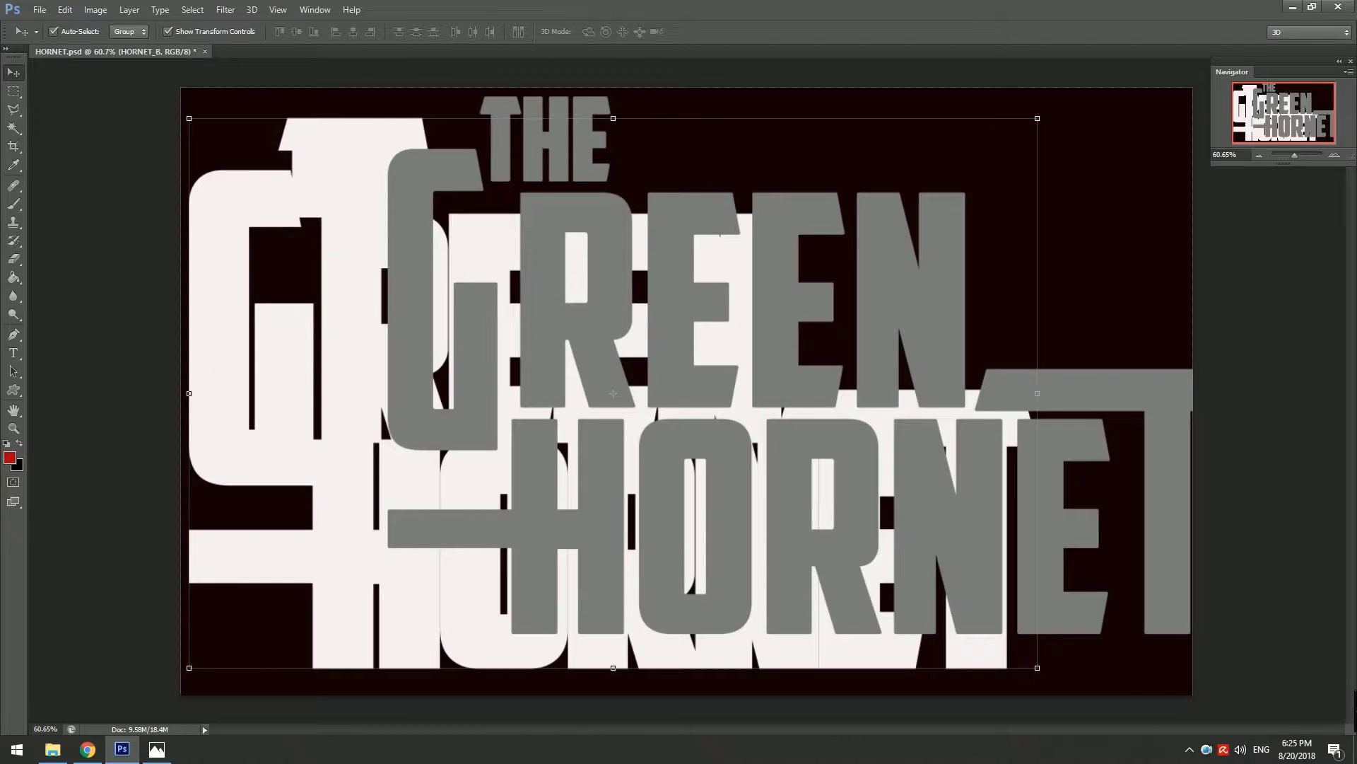
{"action": "key", "text": "ctrl+z"}
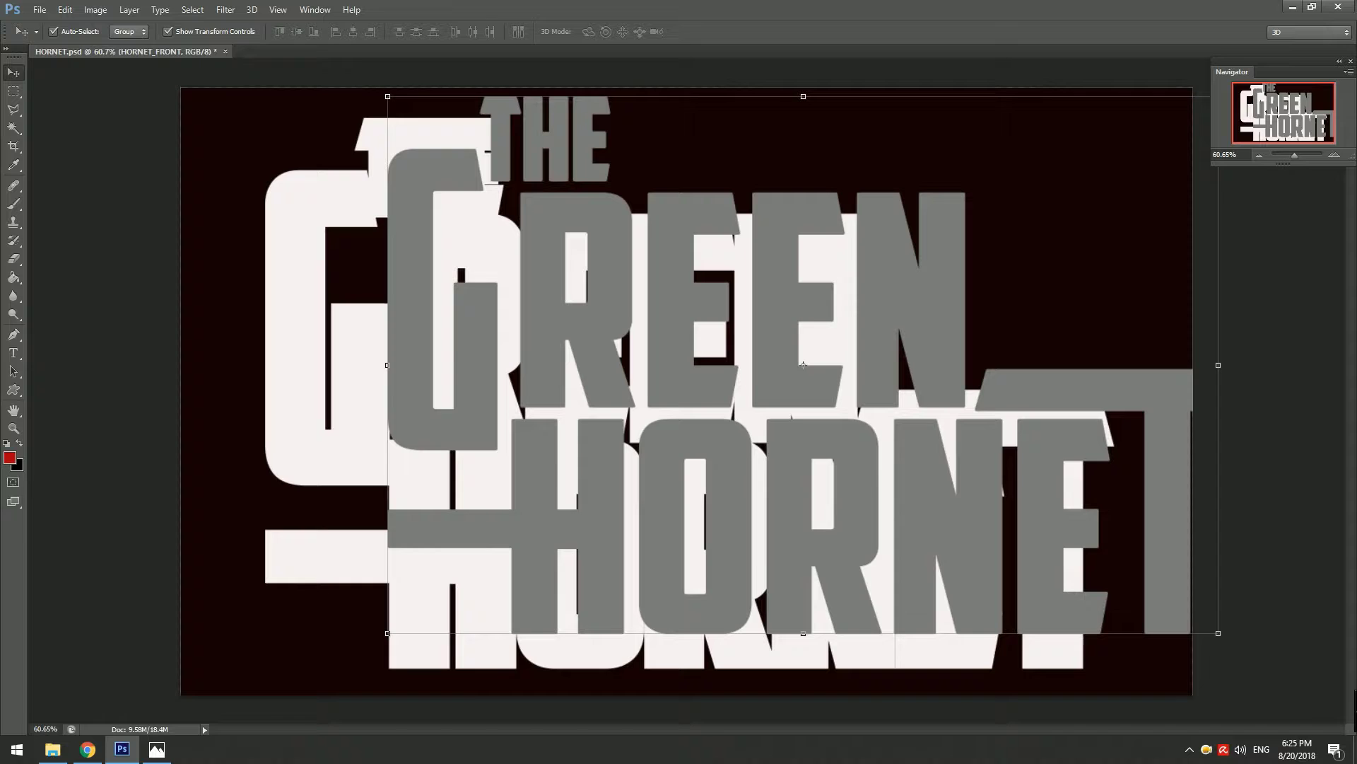
{"action": "key", "text": "ctrl+z"}
Reselect HORNET_FRONT and enable Inner Glow in its Blending Options.
{"action": "left_click", "coordinate": [559, 309]}
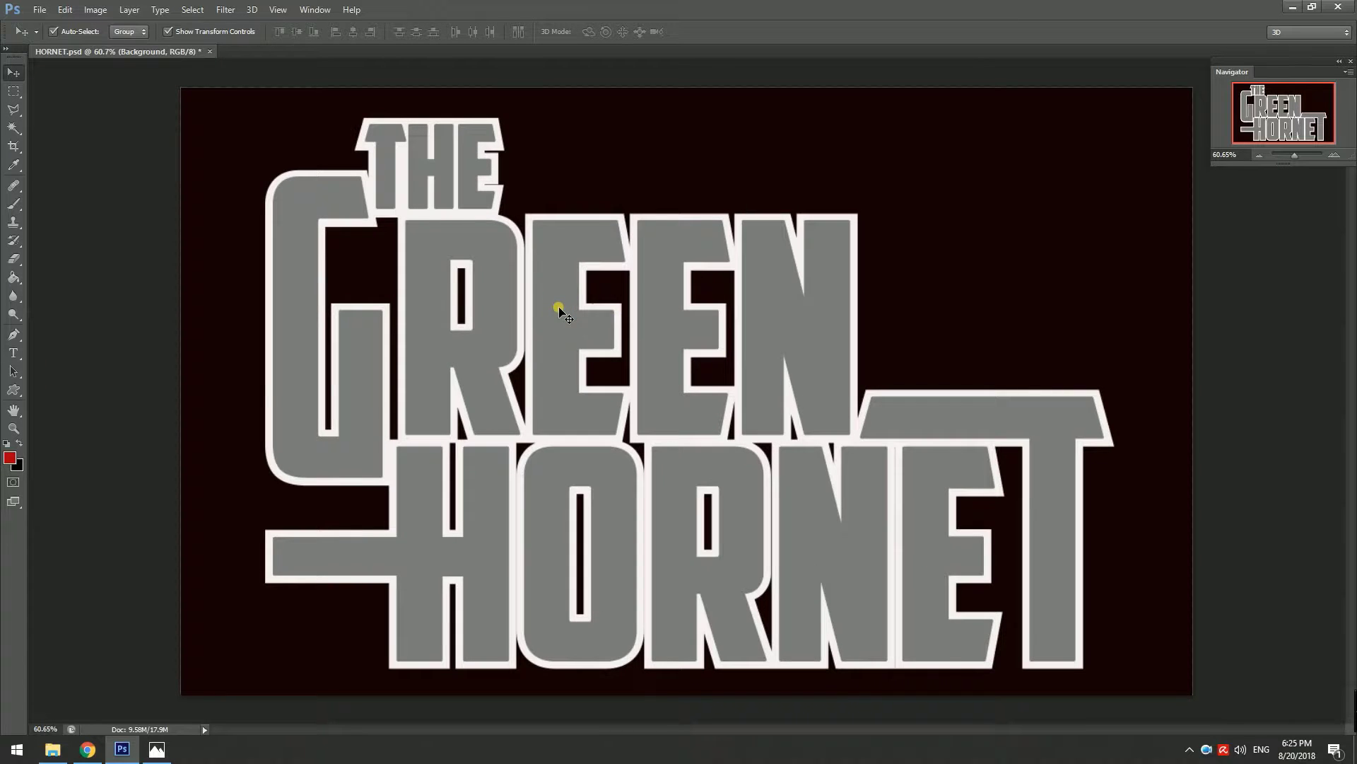
{"action": "right_click", "coordinate": [559, 309]}
{"action": "left_click", "coordinate": [569, 317]}
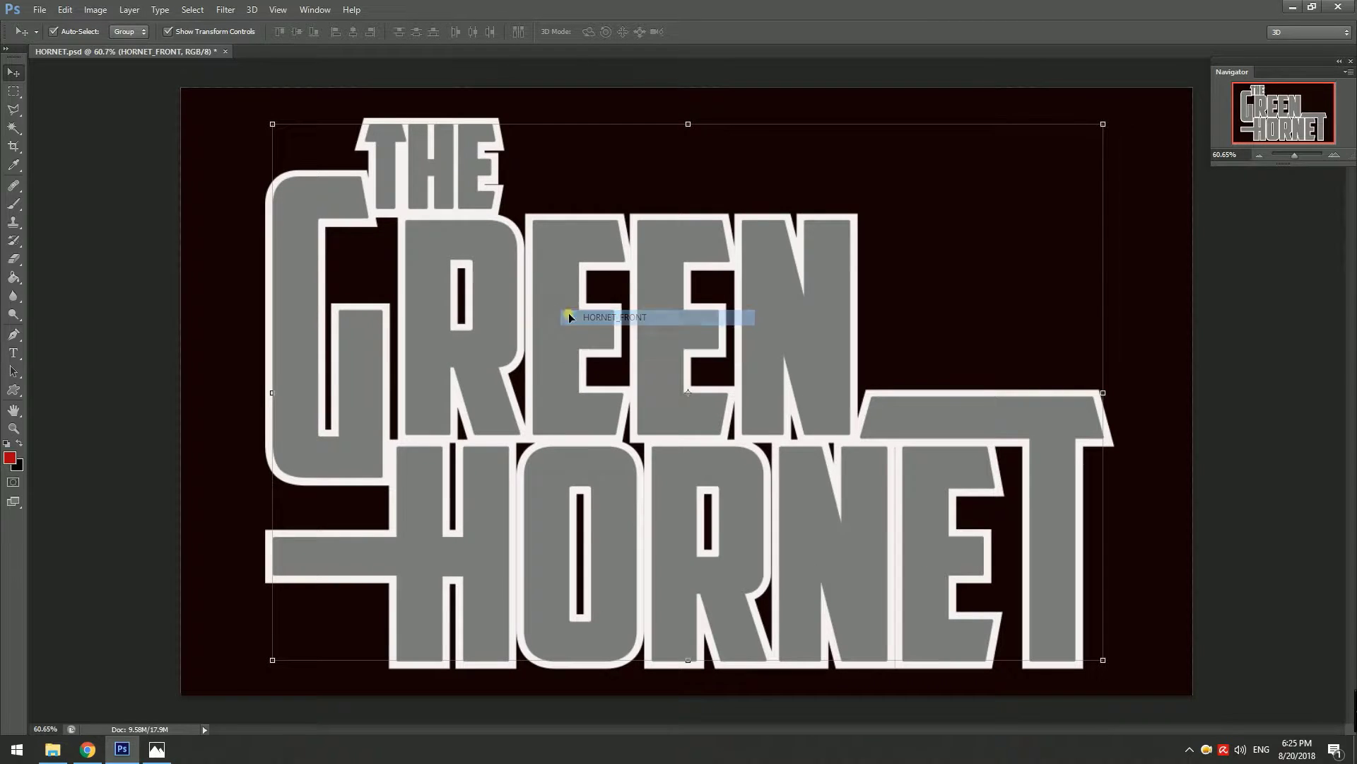
{"action": "left_click", "coordinate": [129, 10]}
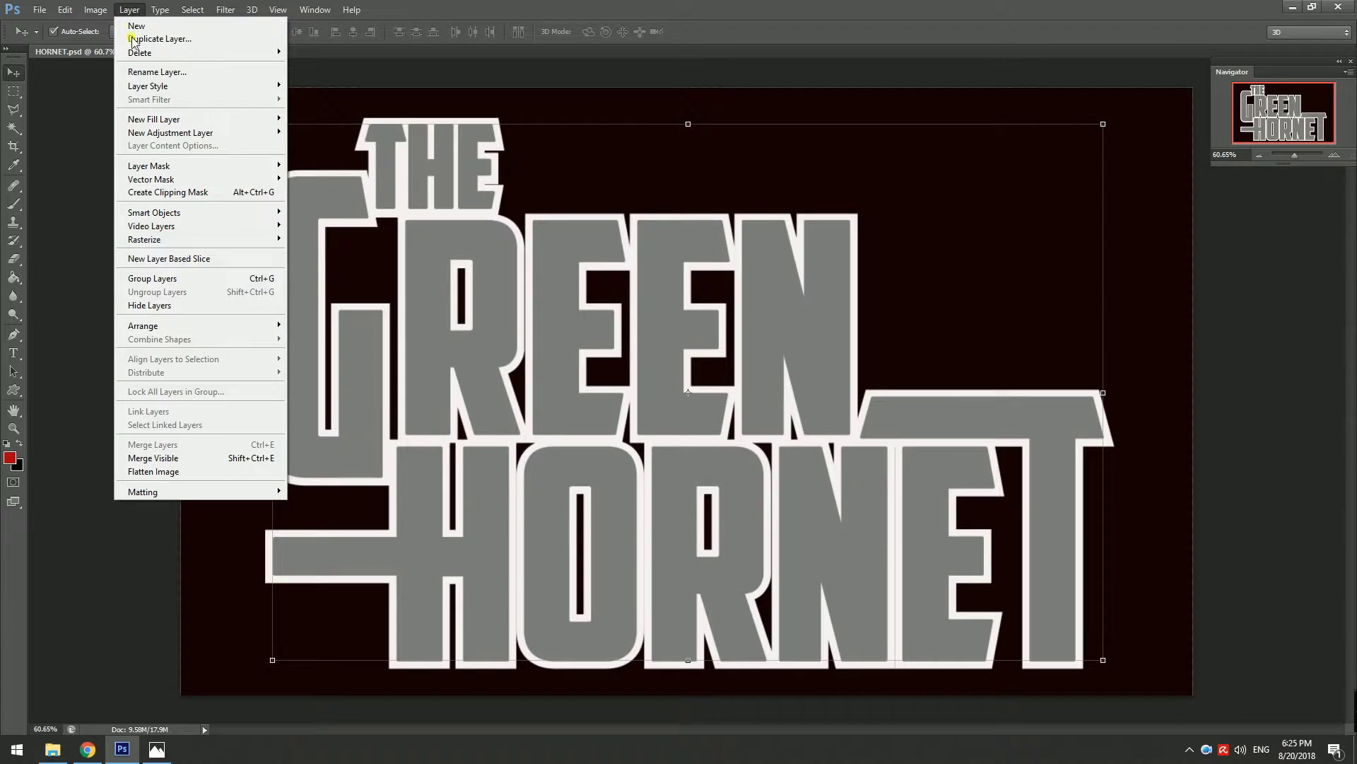
{"action": "mouse_move", "coordinate": [149, 87]}
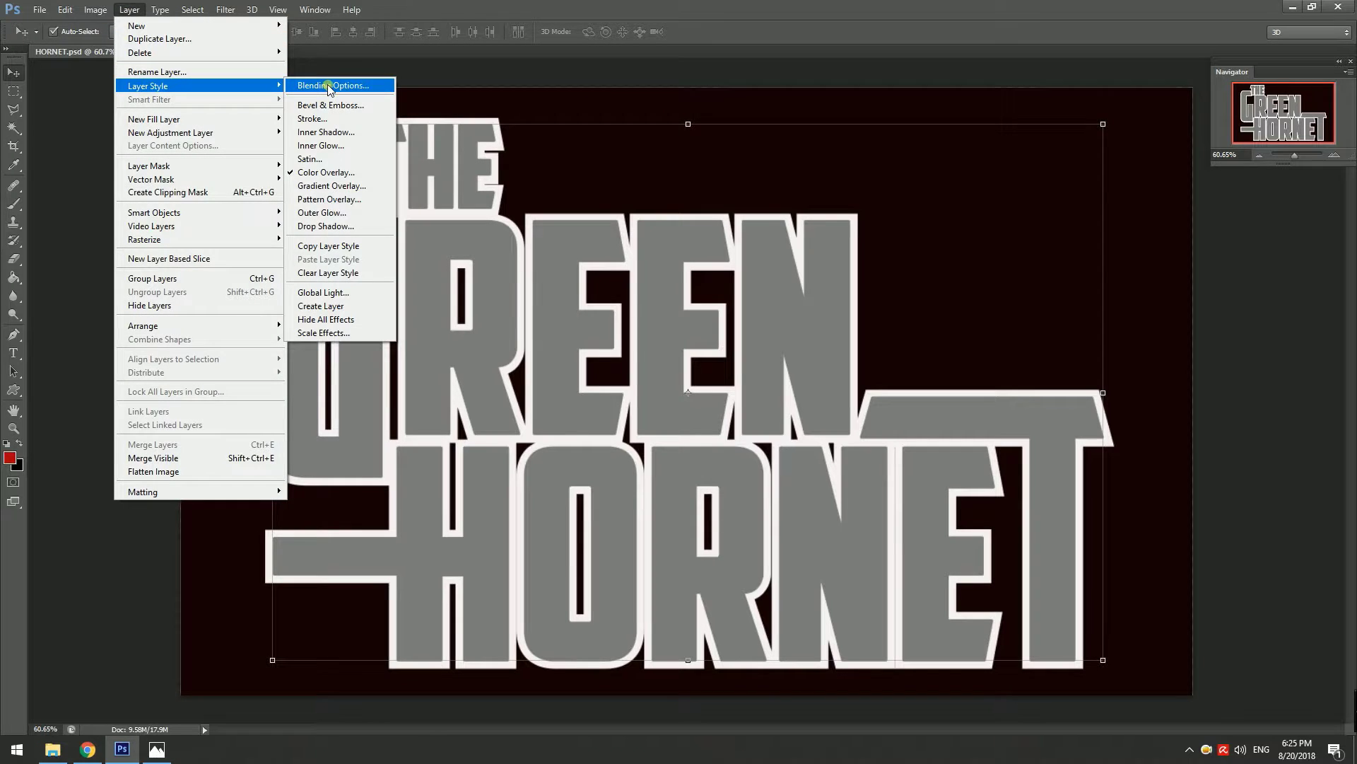
{"action": "left_click", "coordinate": [328, 86]}
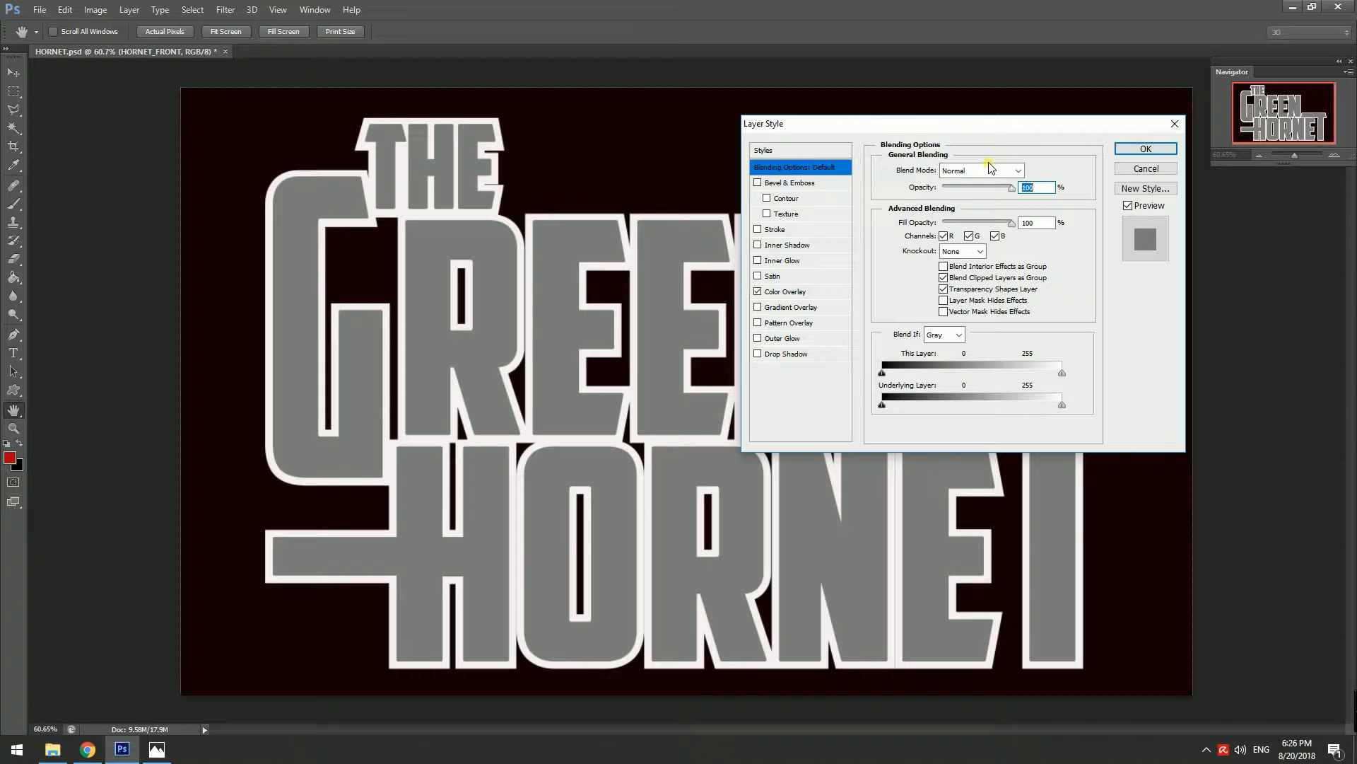
{"action": "left_click", "coordinate": [791, 261]}
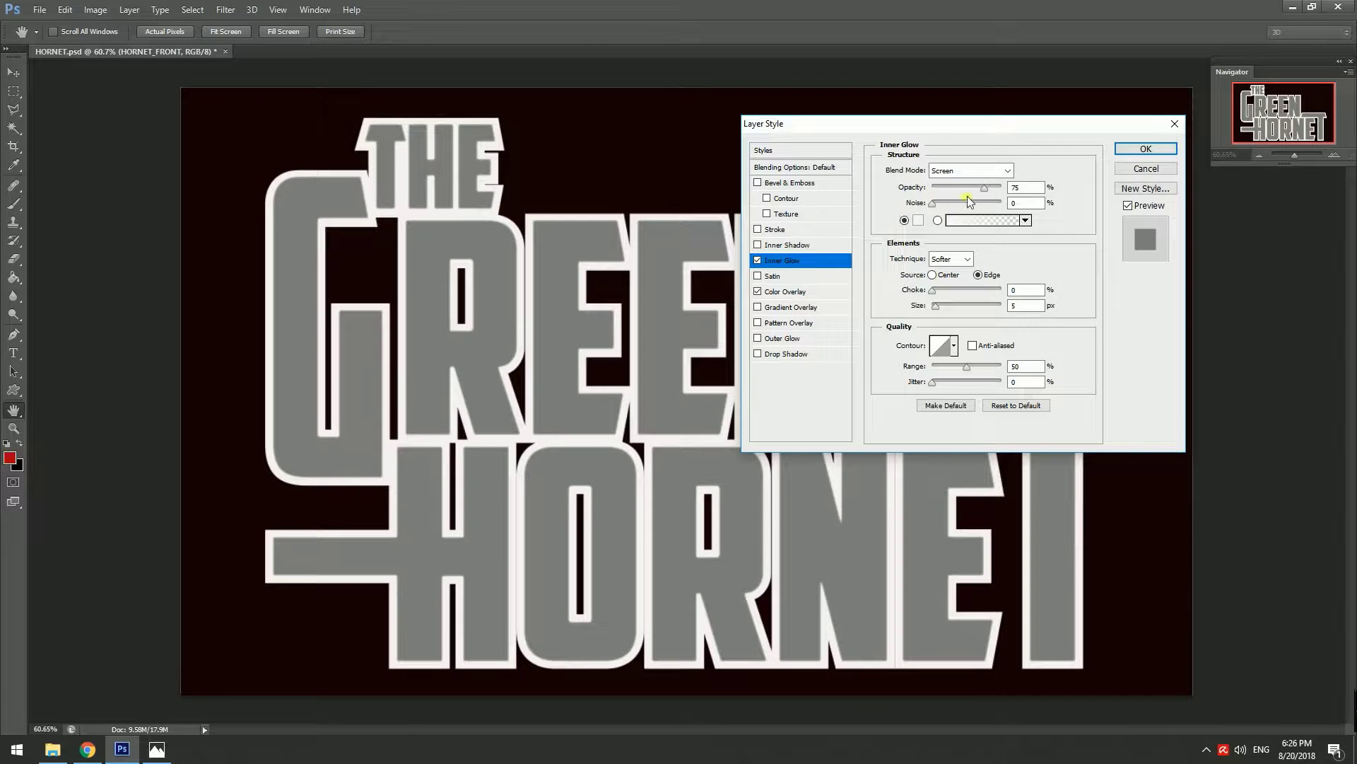
Set the inner glow gradient to the Yellow-Green, Red, Orange, Blue preset.
{"action": "left_click", "coordinate": [978, 224]}
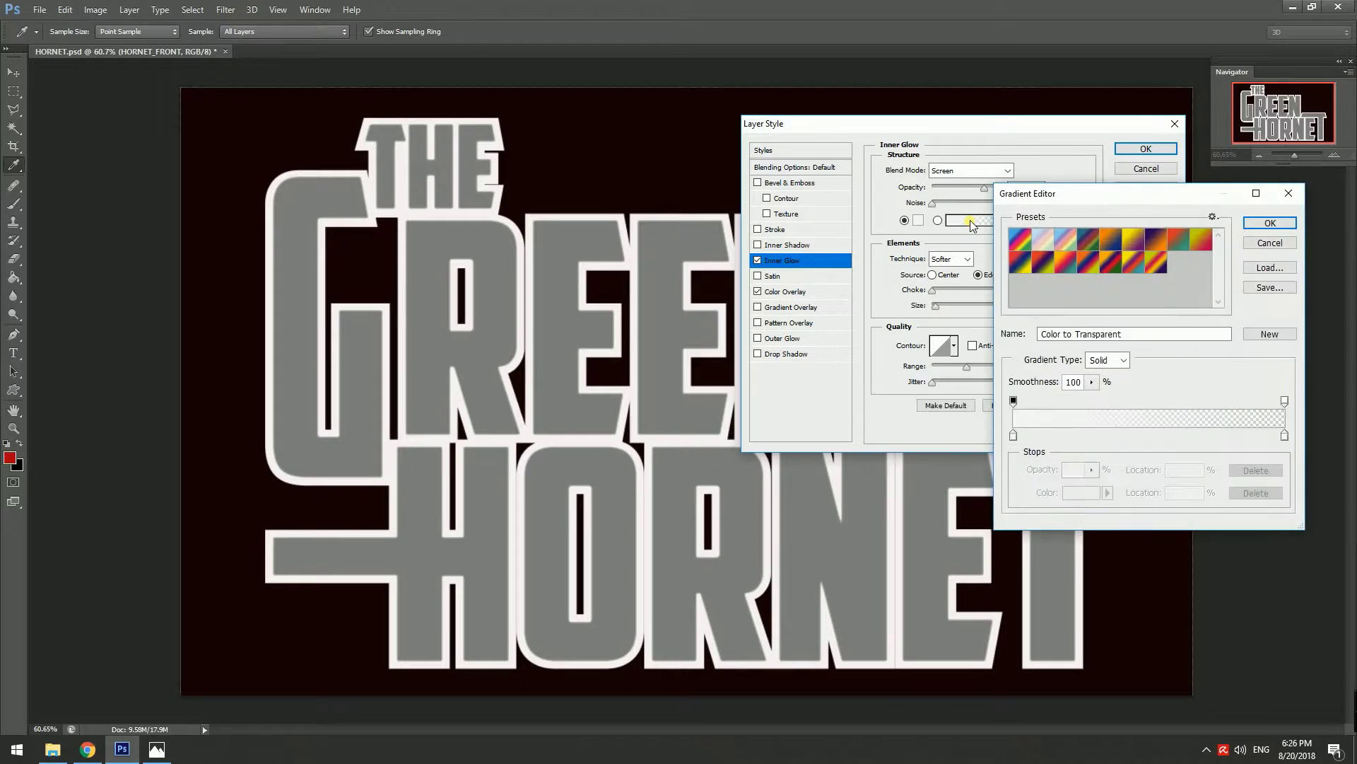
{"action": "left_click", "coordinate": [1022, 240]}
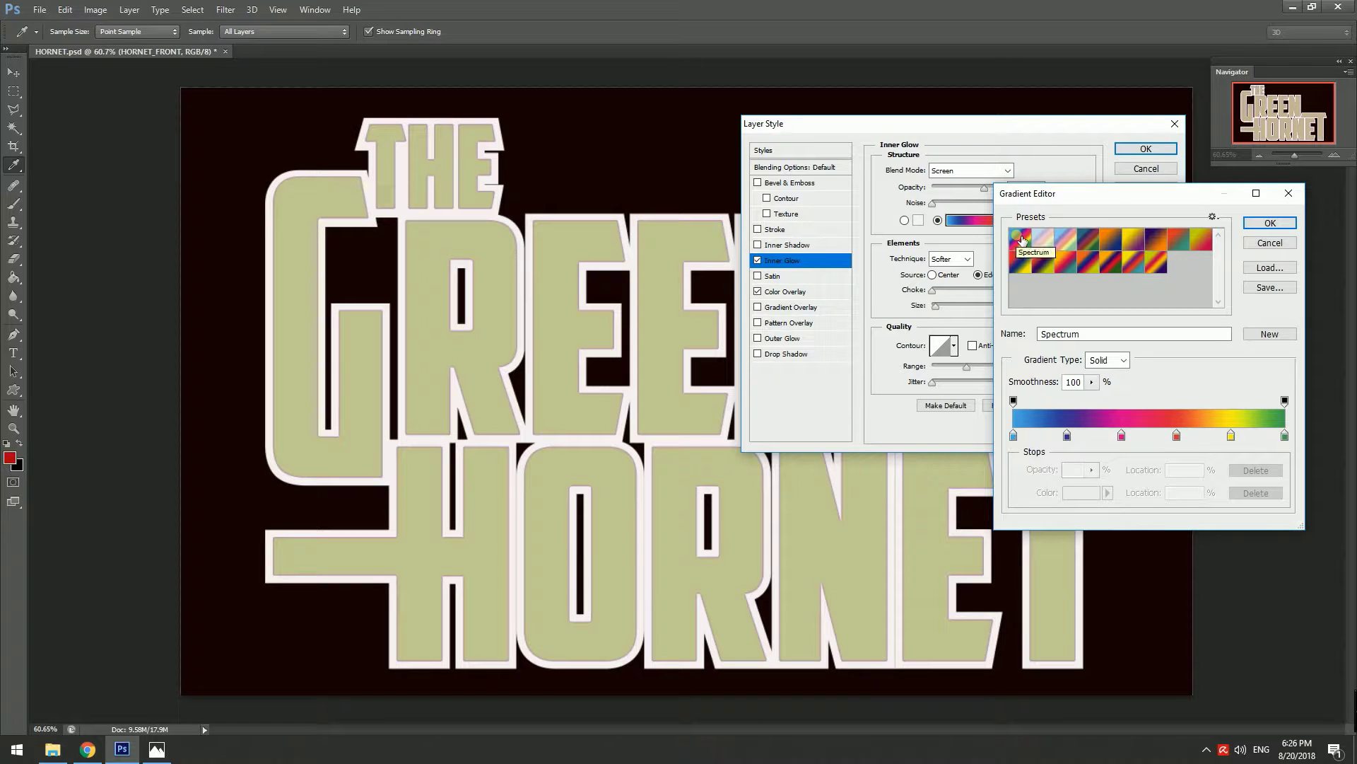
{"action": "left_click", "coordinate": [1155, 263]}
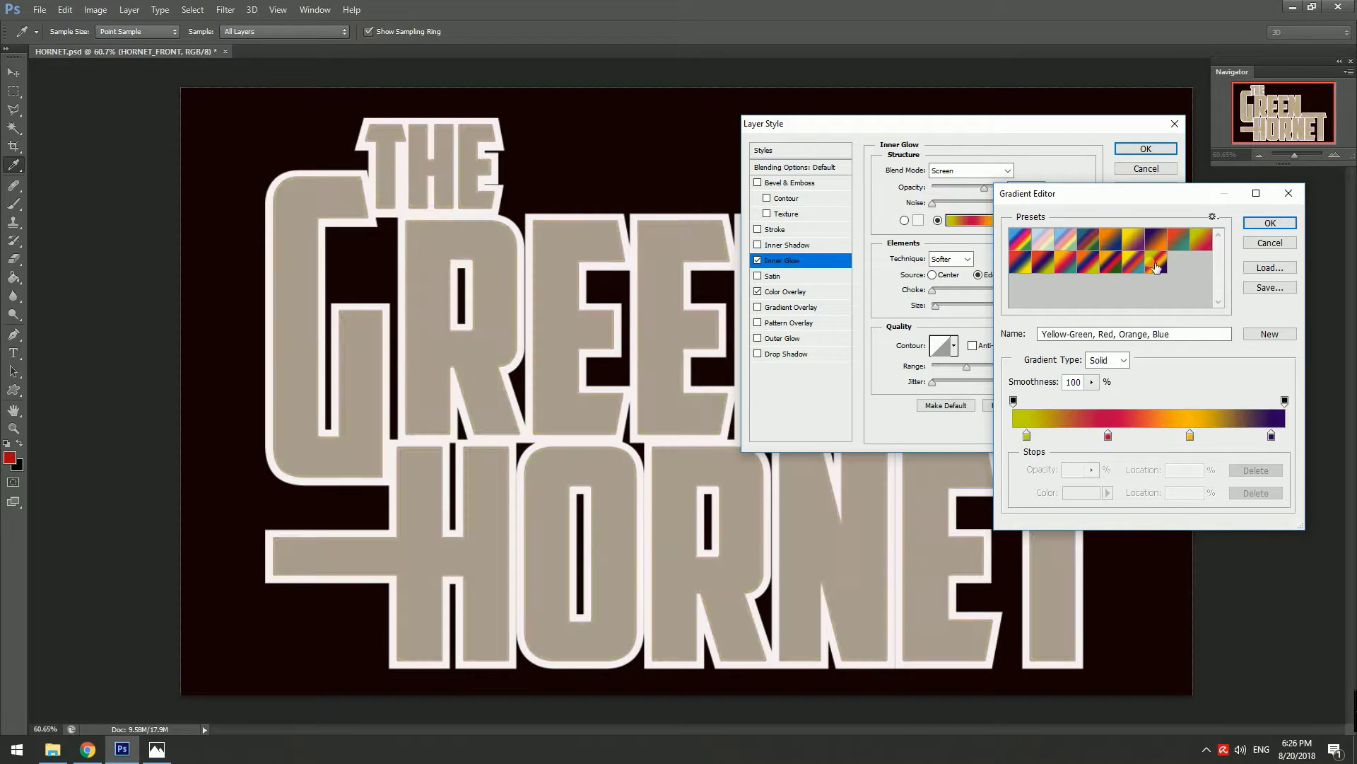
{"action": "left_click_drag", "start_coordinate": [1159, 195], "coordinate": [1166, 240]}
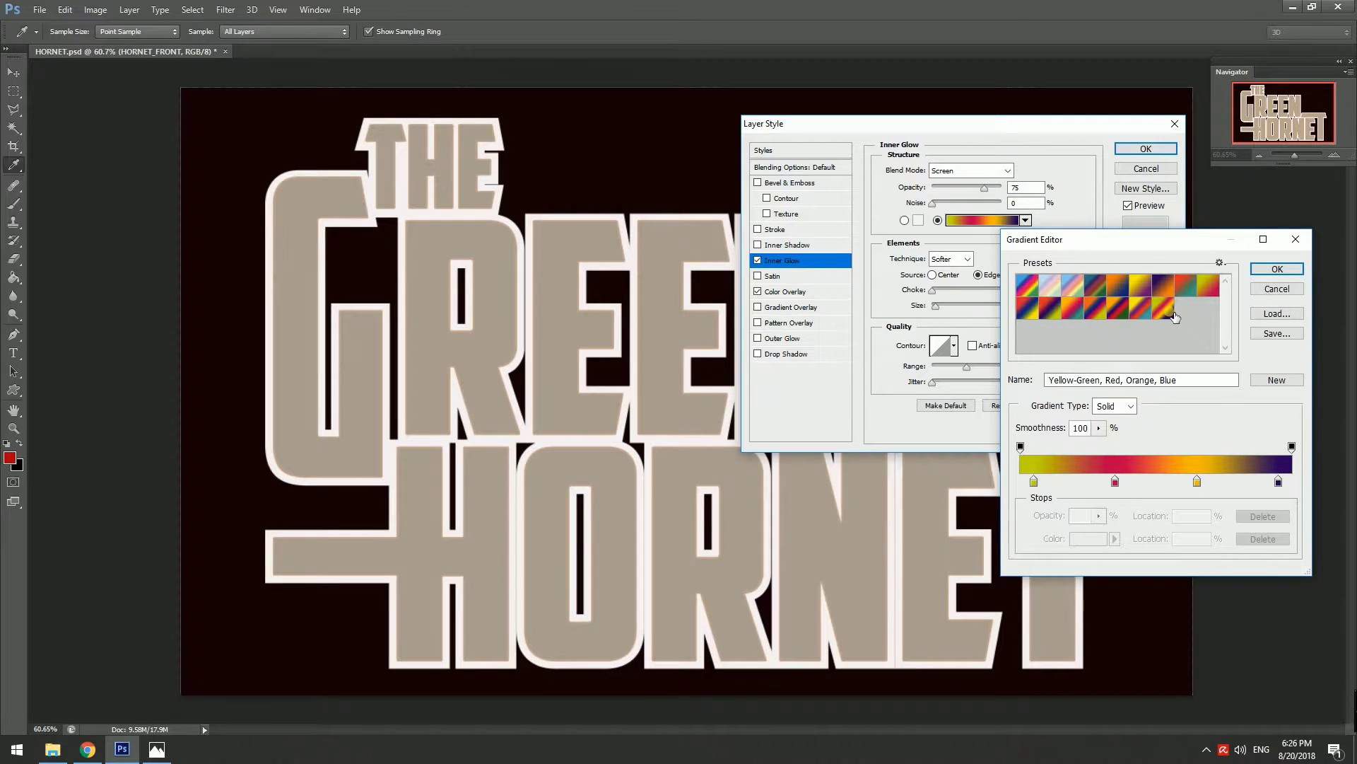
{"action": "left_click", "coordinate": [1277, 269]}
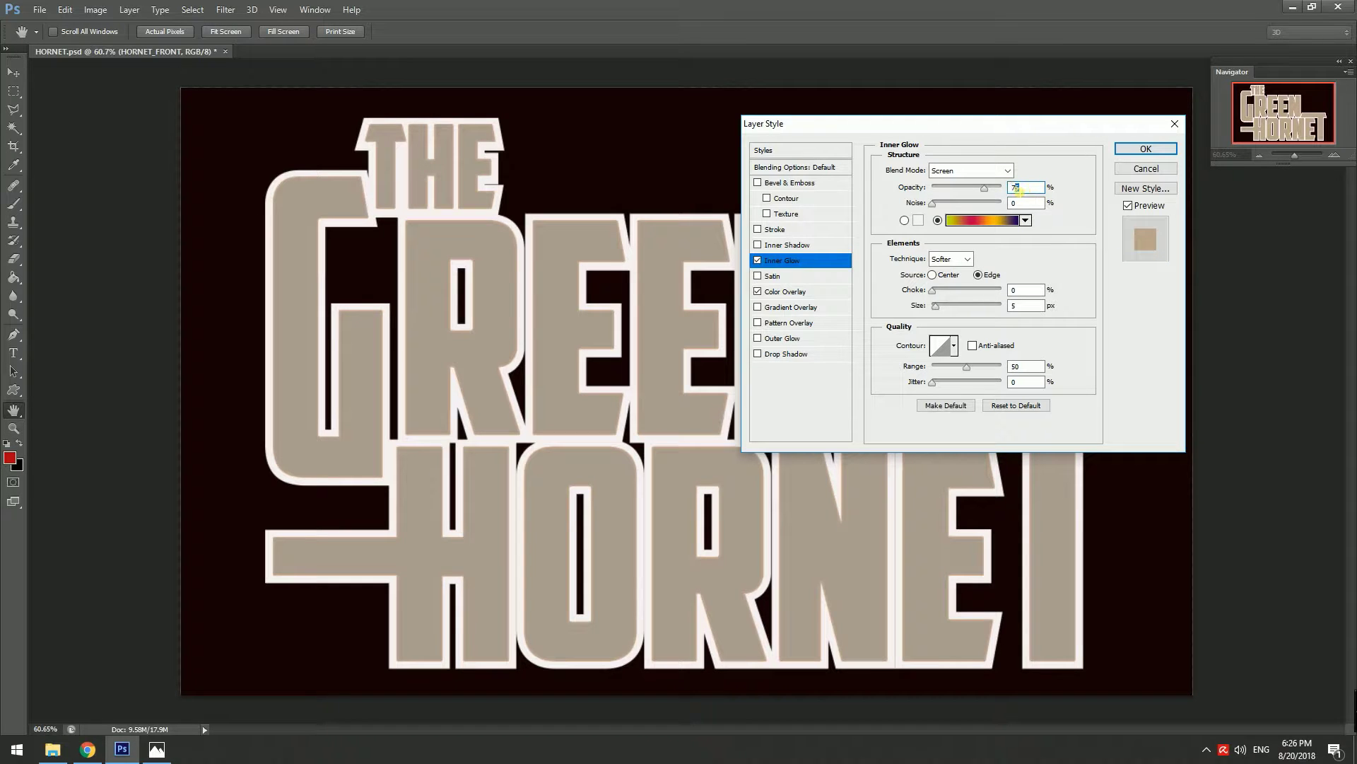
Give the glow 46% opacity, 250 px size, 61% range and Linear Dodge (Add) blending.
{"action": "type", "text": "40"}
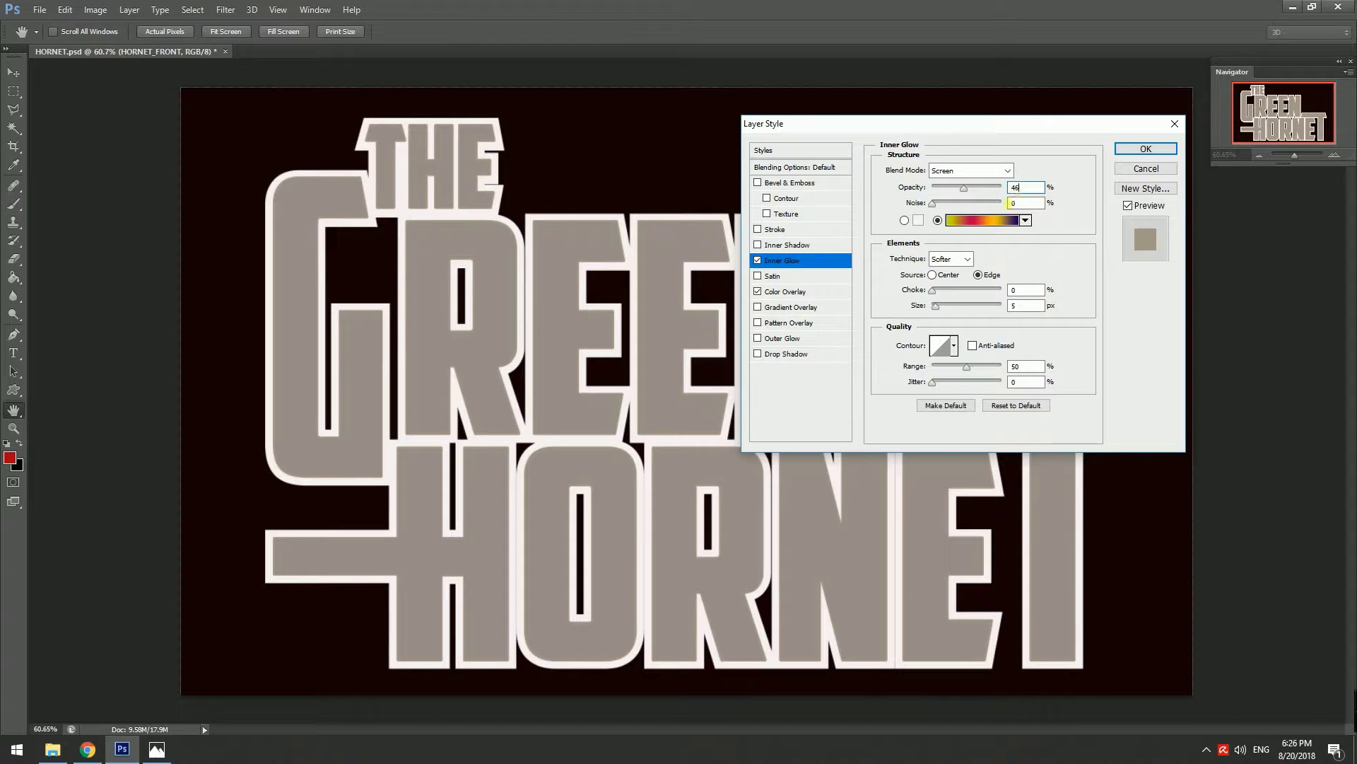
{"action": "left_click_drag", "start_coordinate": [936, 306], "coordinate": [1014, 318]}
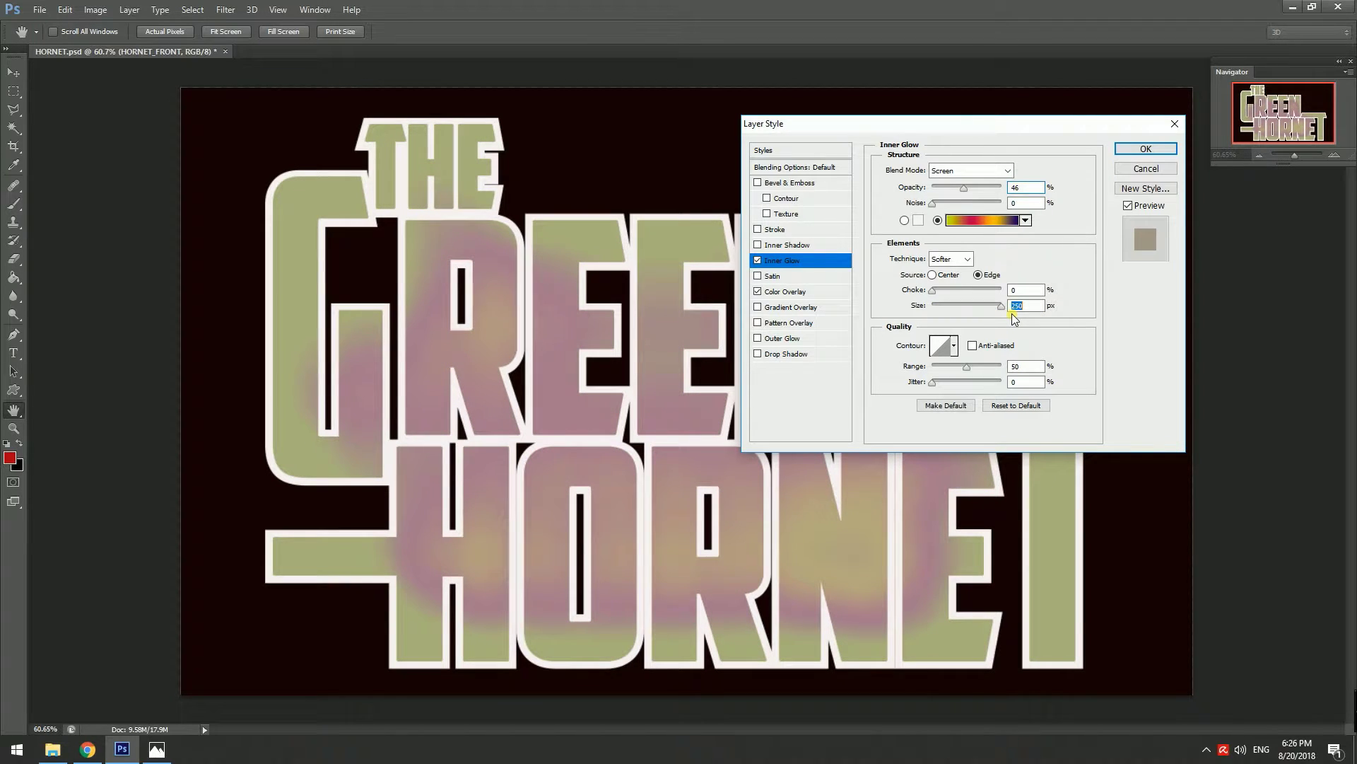
{"action": "double_click", "coordinate": [1020, 365]}
{"action": "type", "text": "61"}
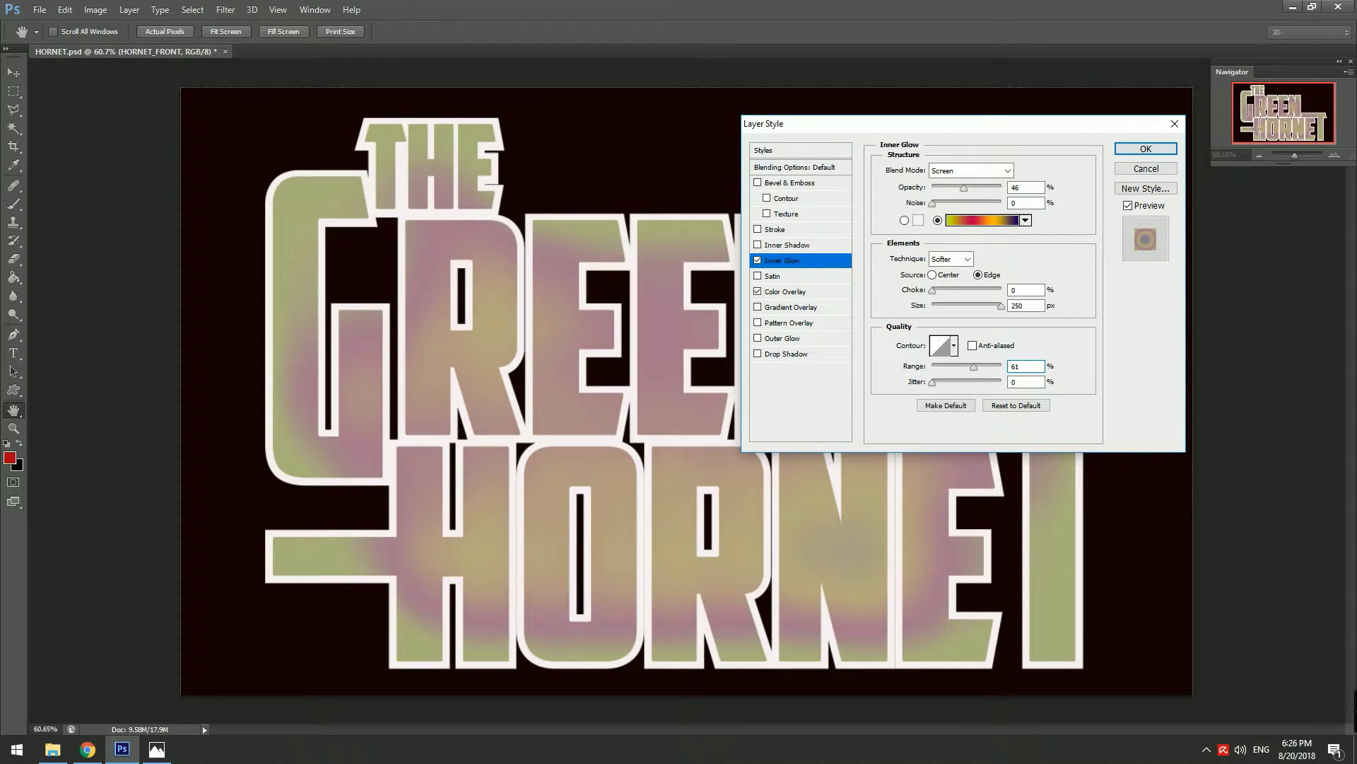
{"action": "key", "text": "ctrl+a"}
{"action": "left_click", "coordinate": [1009, 174]}
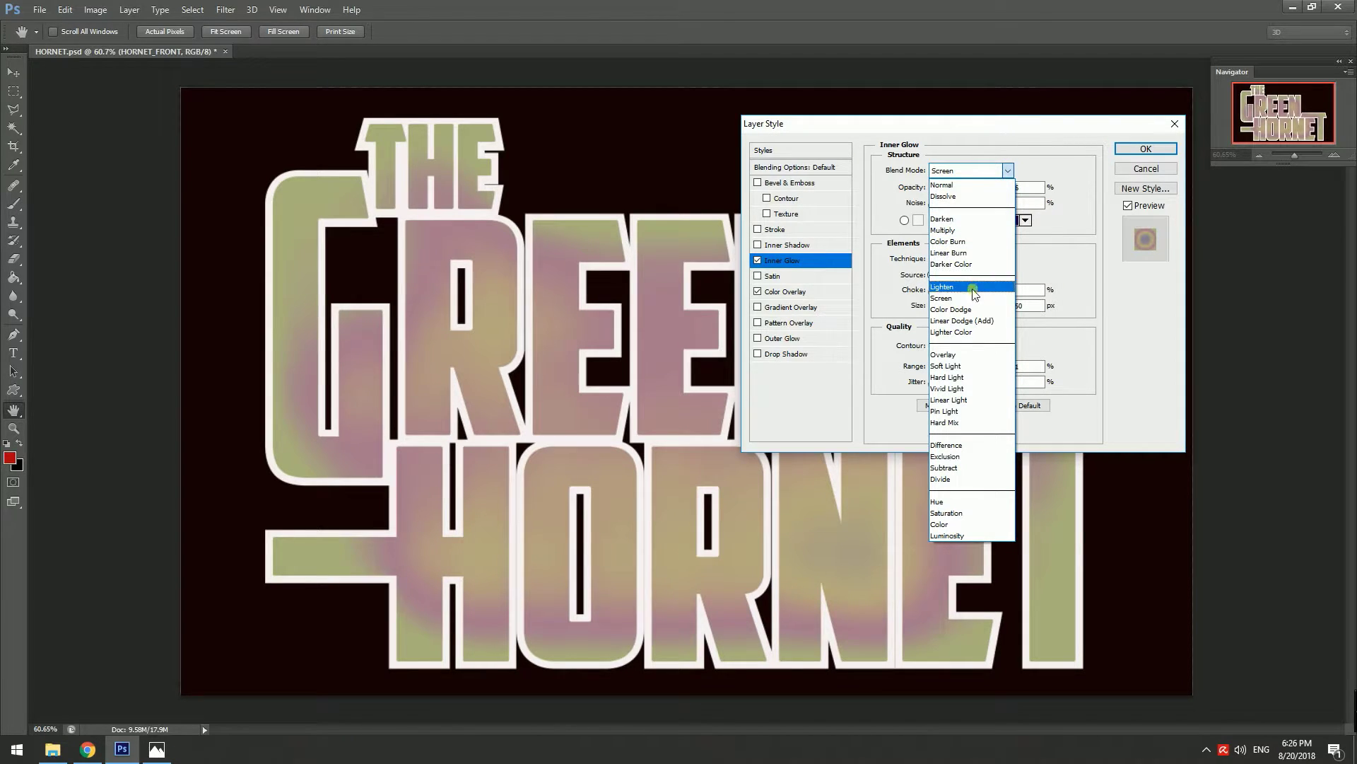
{"action": "left_click", "coordinate": [958, 321]}
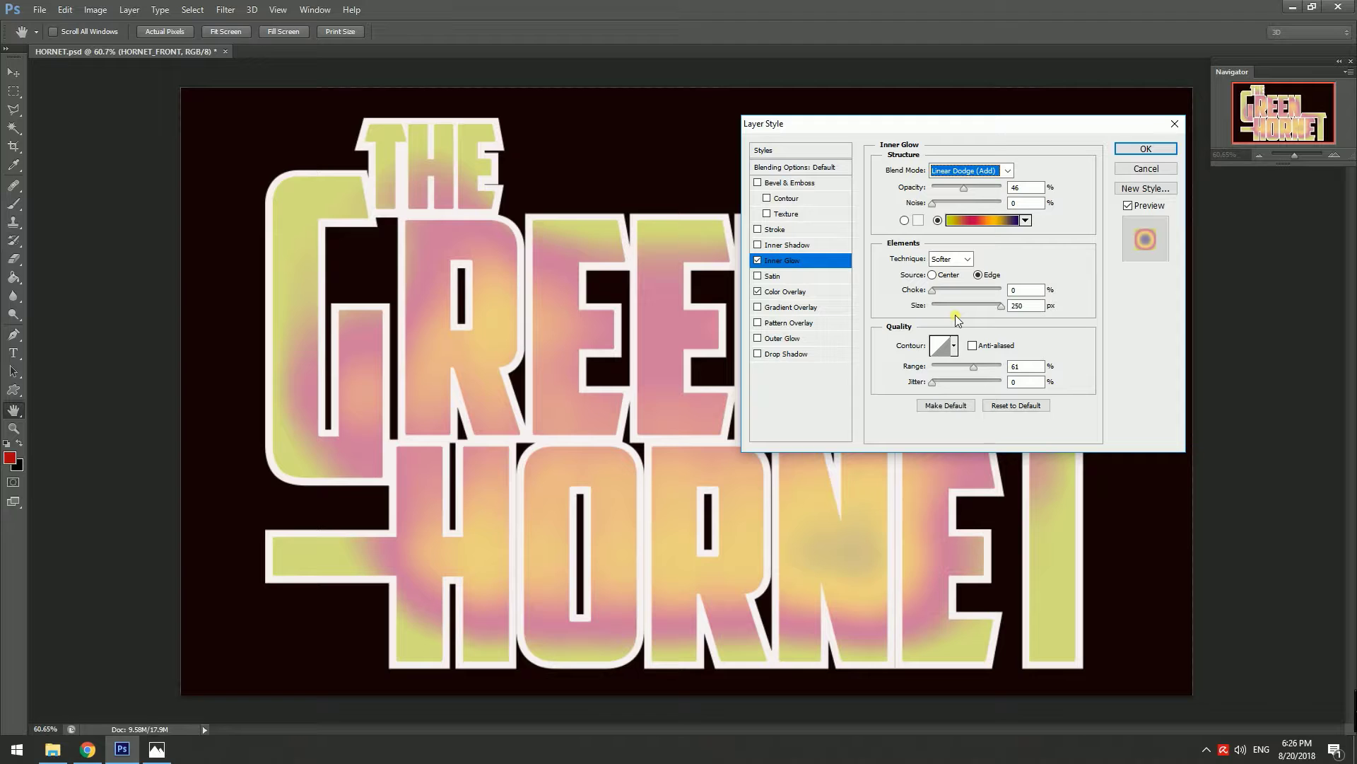
Enable Color Overlay and set its colour to dark green #174702.
{"action": "left_click", "coordinate": [783, 293]}
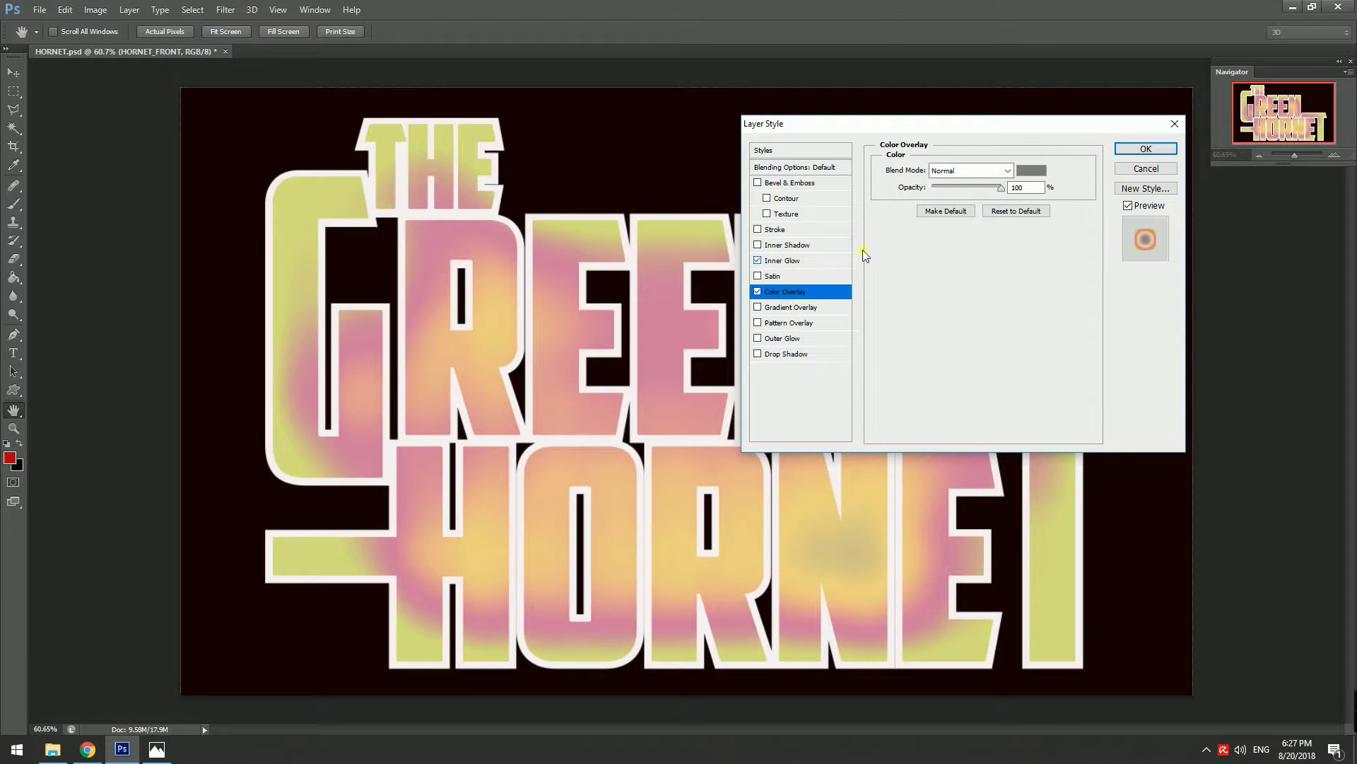
{"action": "left_click", "coordinate": [1027, 171]}
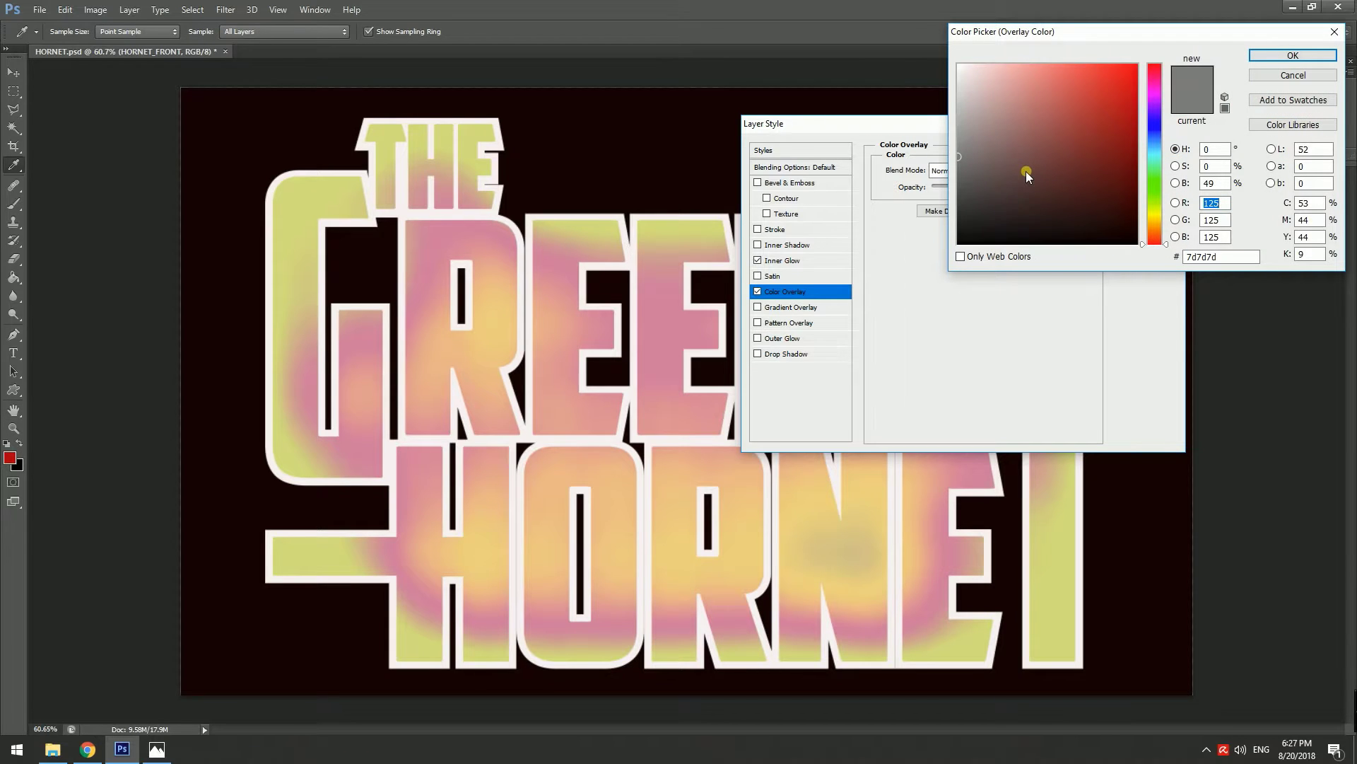
{"action": "left_click", "coordinate": [1153, 205]}
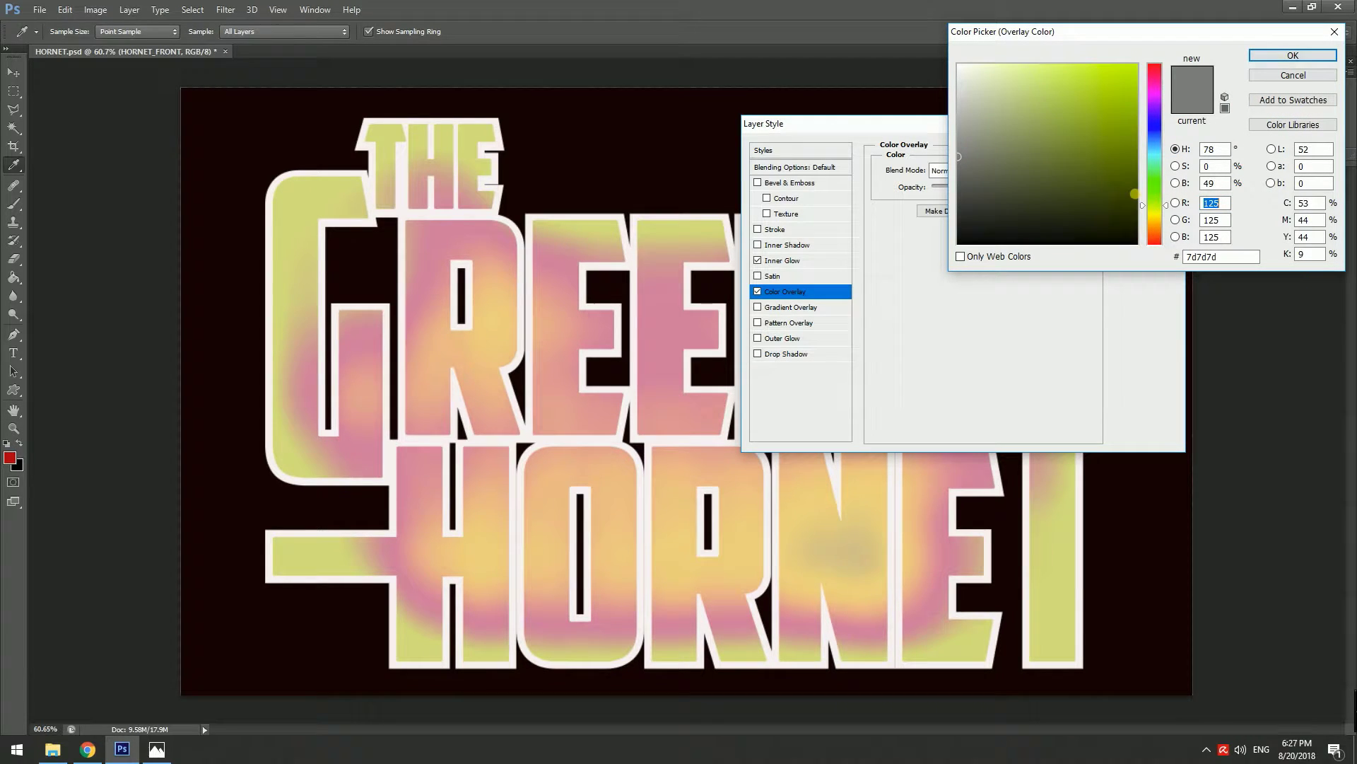
{"action": "left_click", "coordinate": [1136, 195]}
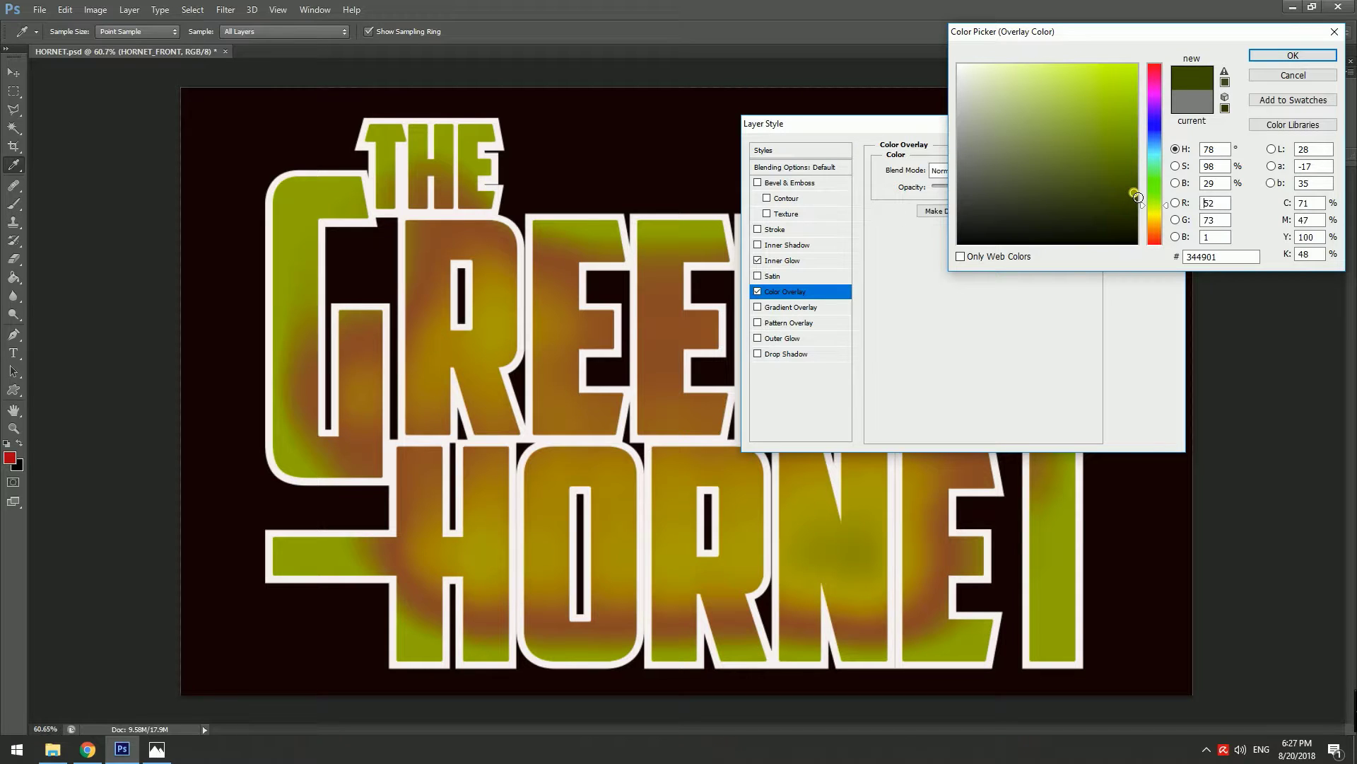
{"action": "left_click_drag", "start_coordinate": [1138, 197], "coordinate": [1139, 202]}
{"action": "left_click", "coordinate": [1206, 257]}
{"action": "type", "text": "17"}
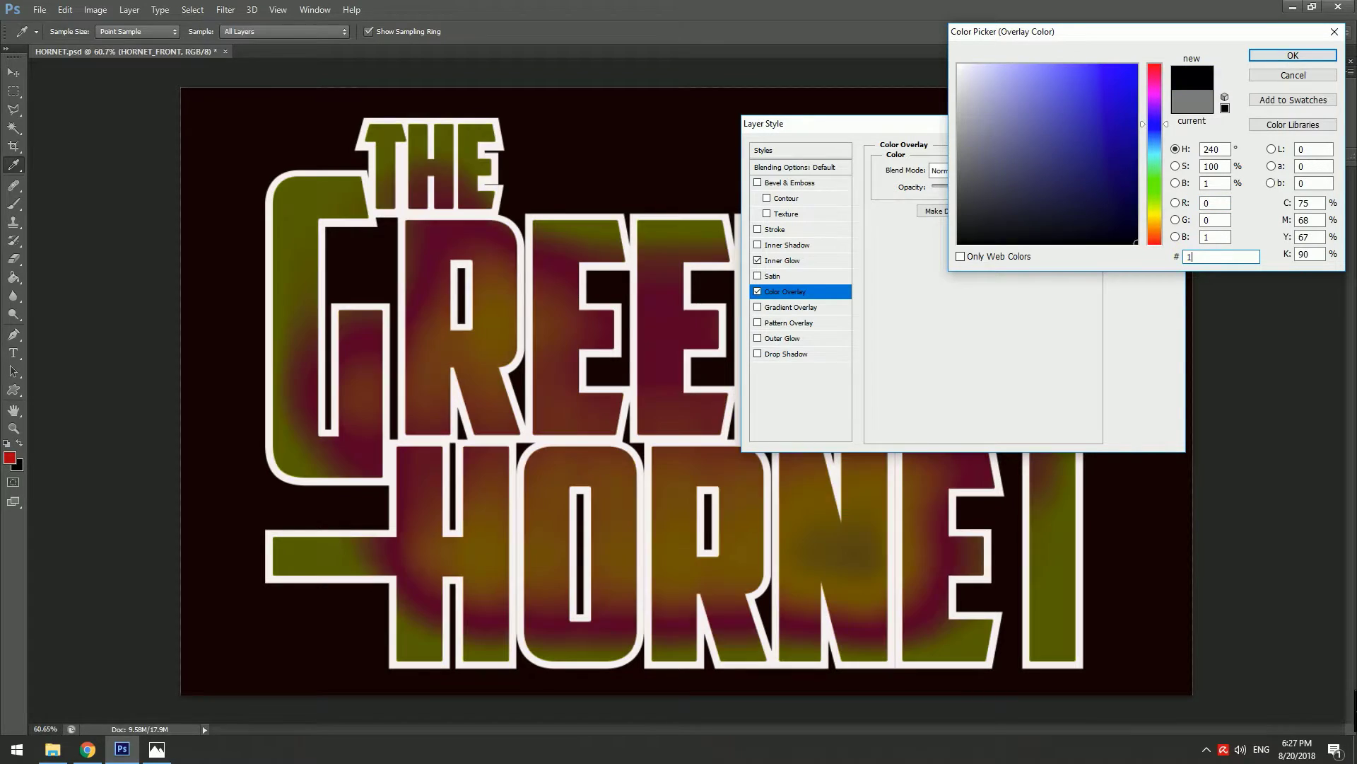
{"action": "type", "text": "4"}
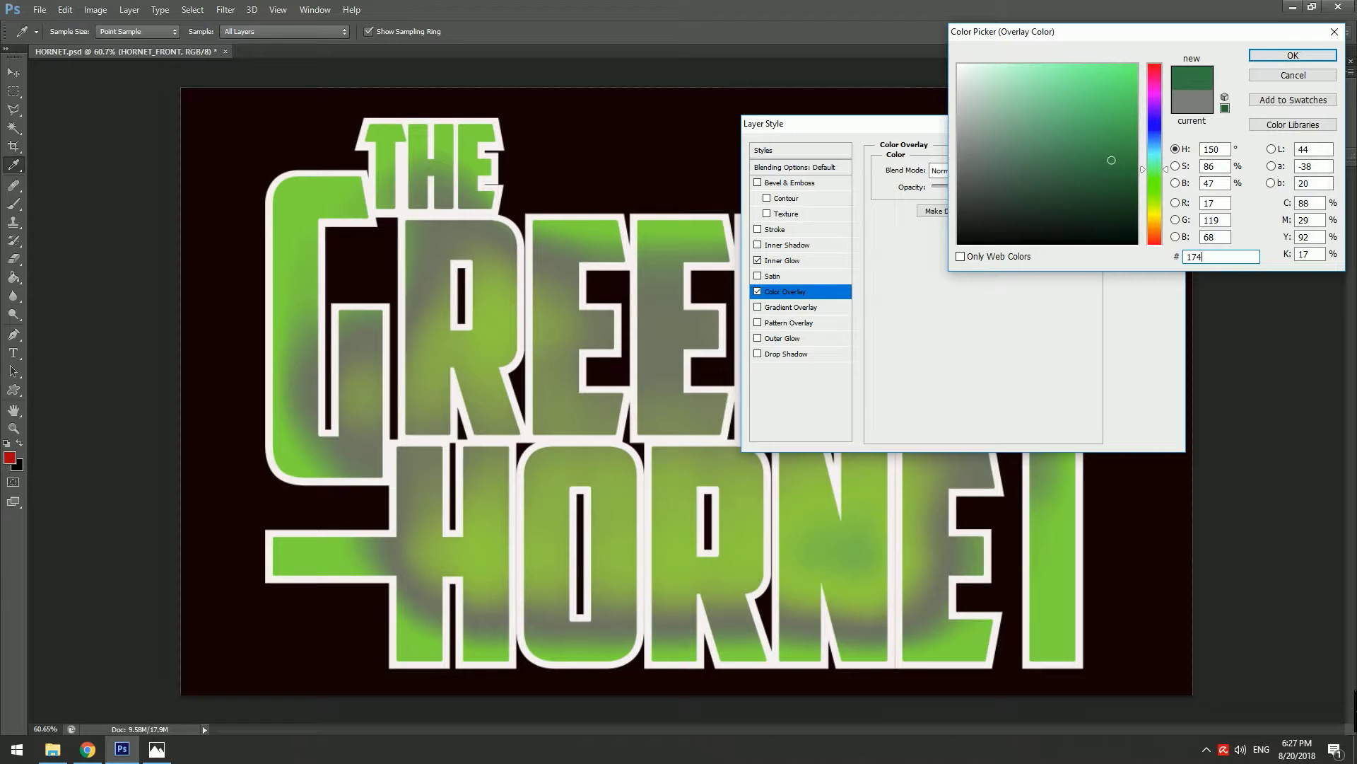
{"action": "type", "text": "702"}
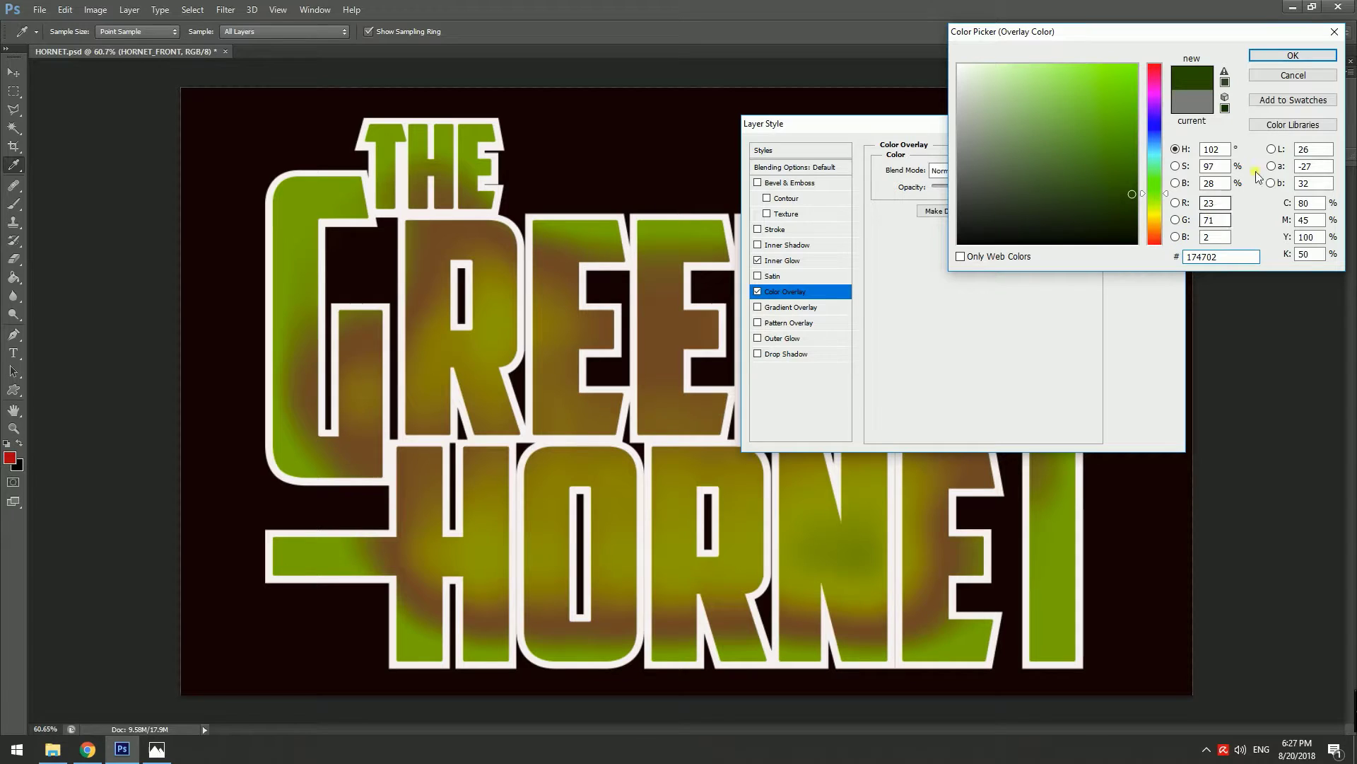
{"action": "left_click", "coordinate": [1281, 58]}
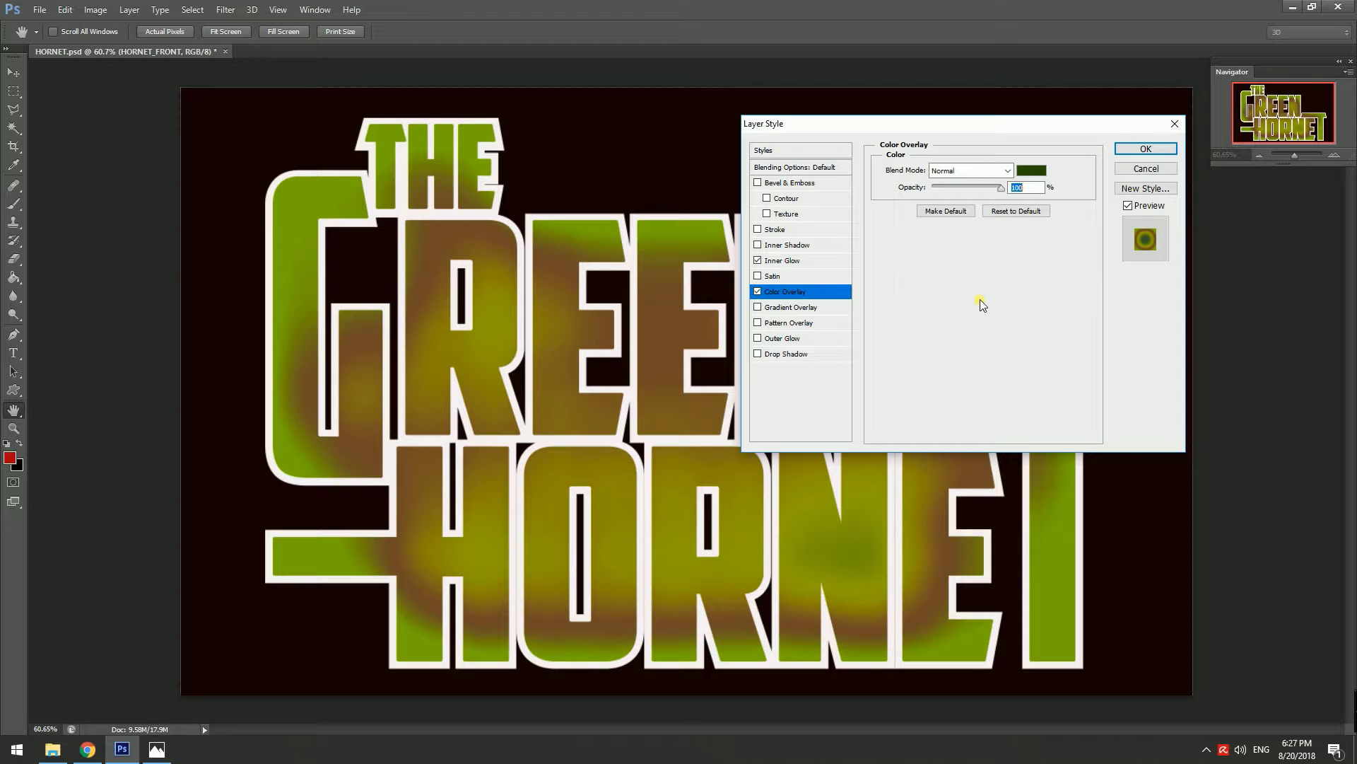
Enable Bevel & Emboss with 144% depth and 7 px size, then apply the layer style.
{"action": "left_click", "coordinate": [779, 183]}
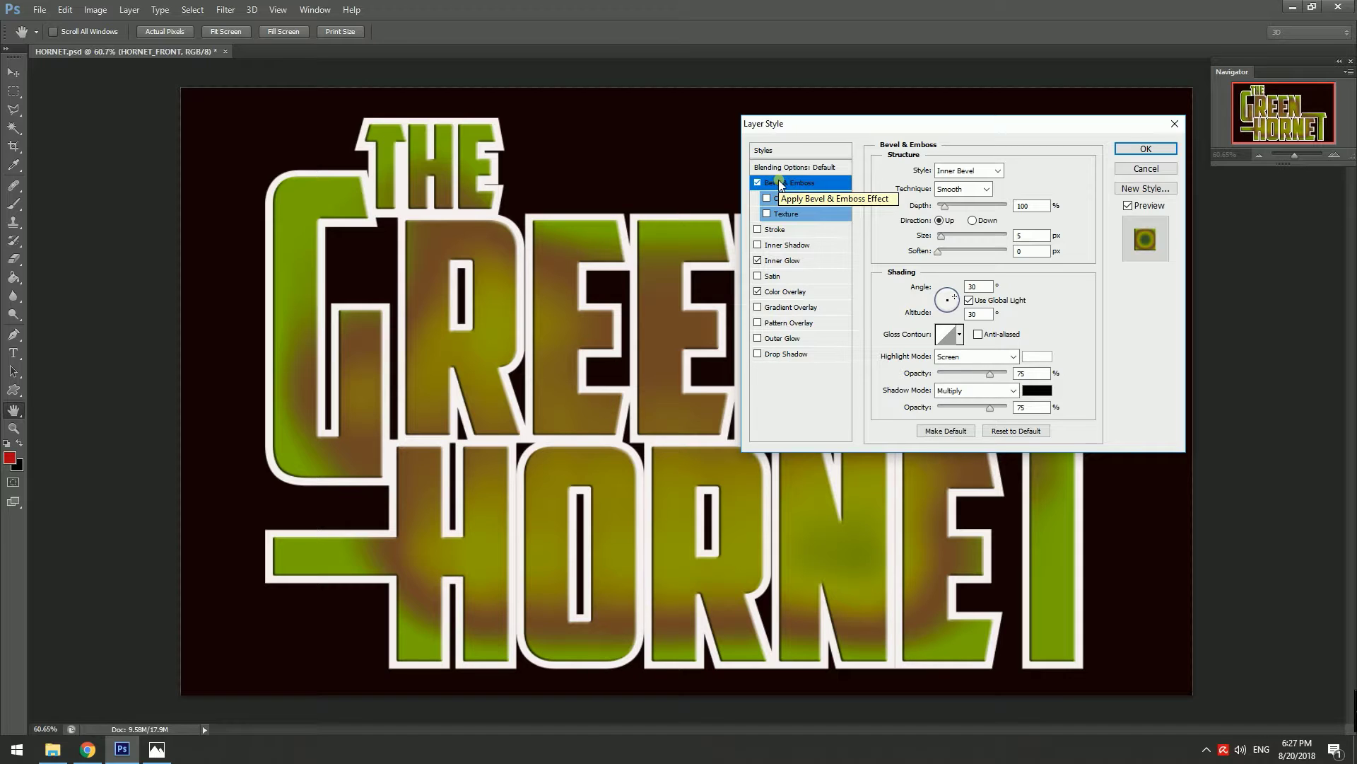
{"action": "left_click_drag", "start_coordinate": [945, 207], "coordinate": [945, 207]}
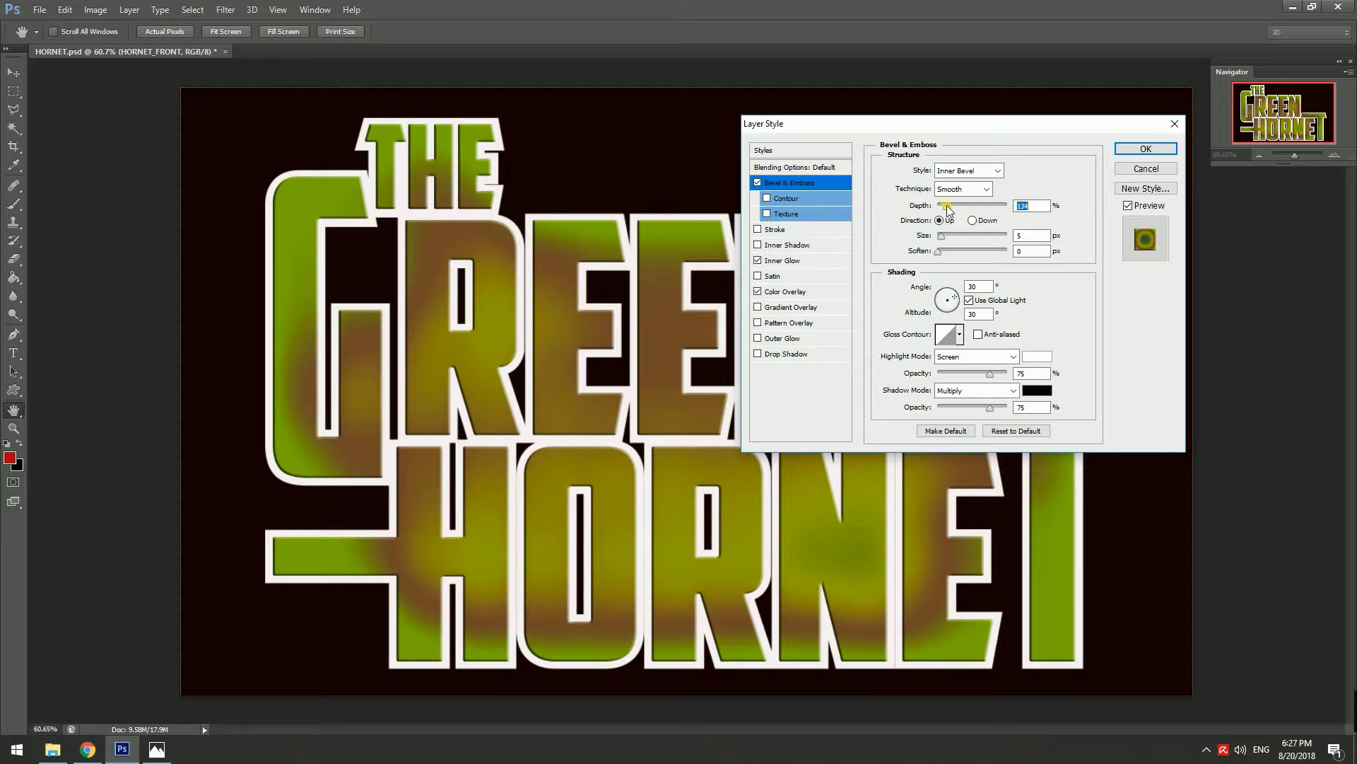
{"action": "left_click_drag", "start_coordinate": [947, 210], "coordinate": [948, 210]}
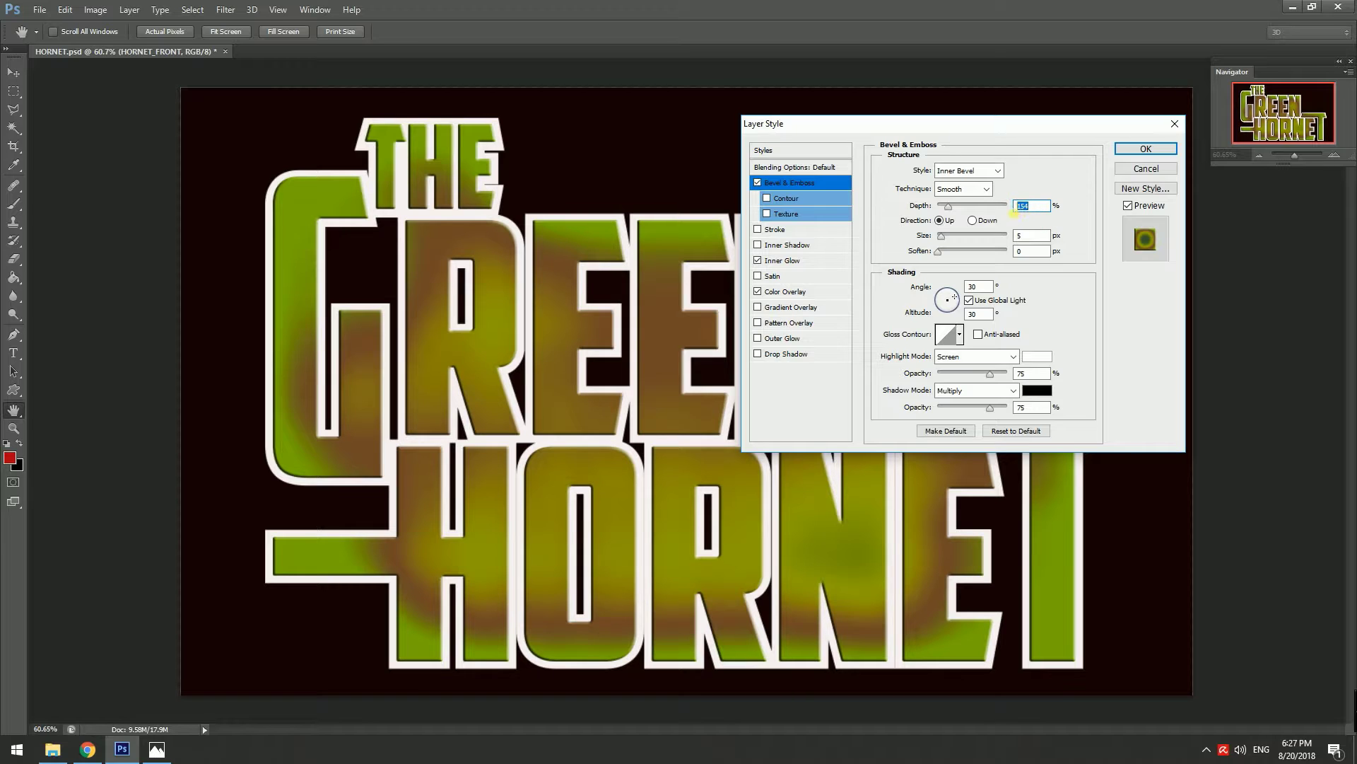
{"action": "type", "text": "144"}
{"action": "double_click", "coordinate": [1022, 234]}
{"action": "type", "text": "7"}
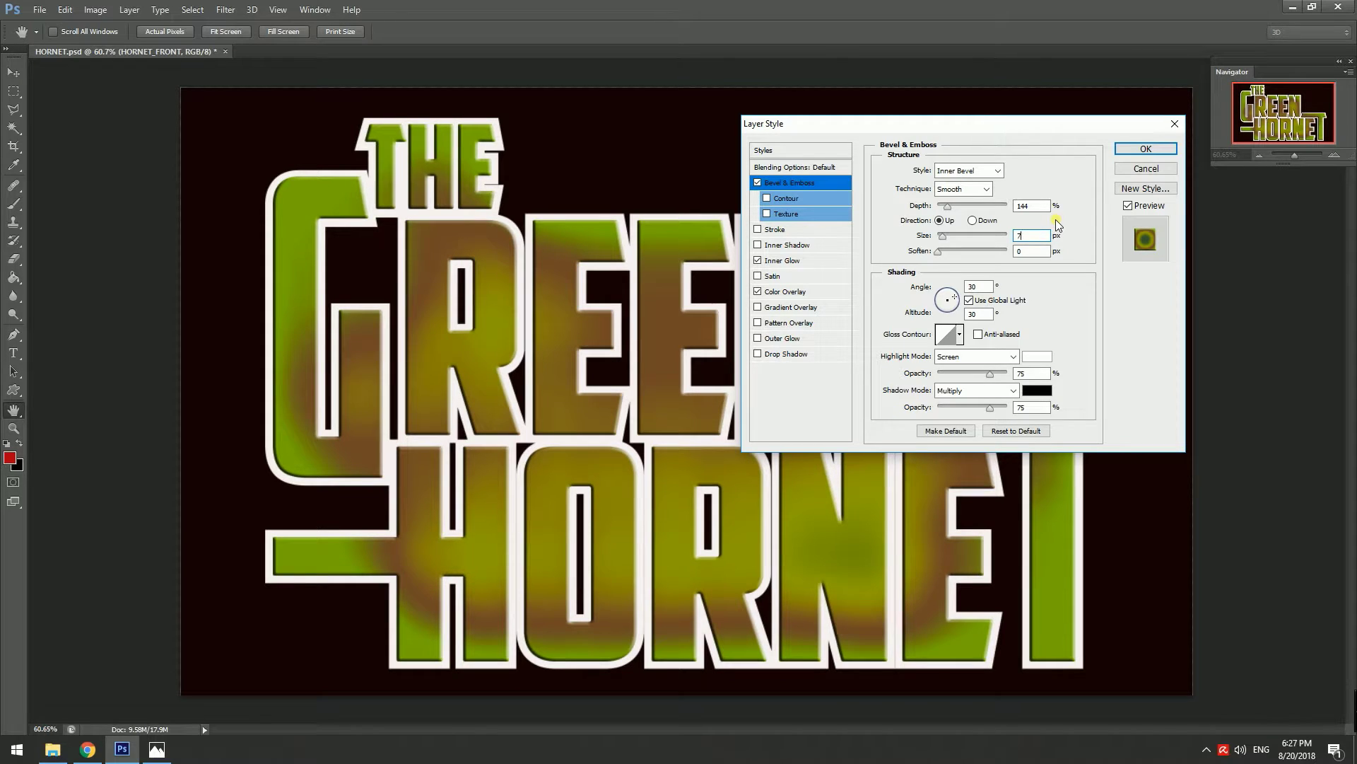
{"action": "left_click", "coordinate": [972, 314]}
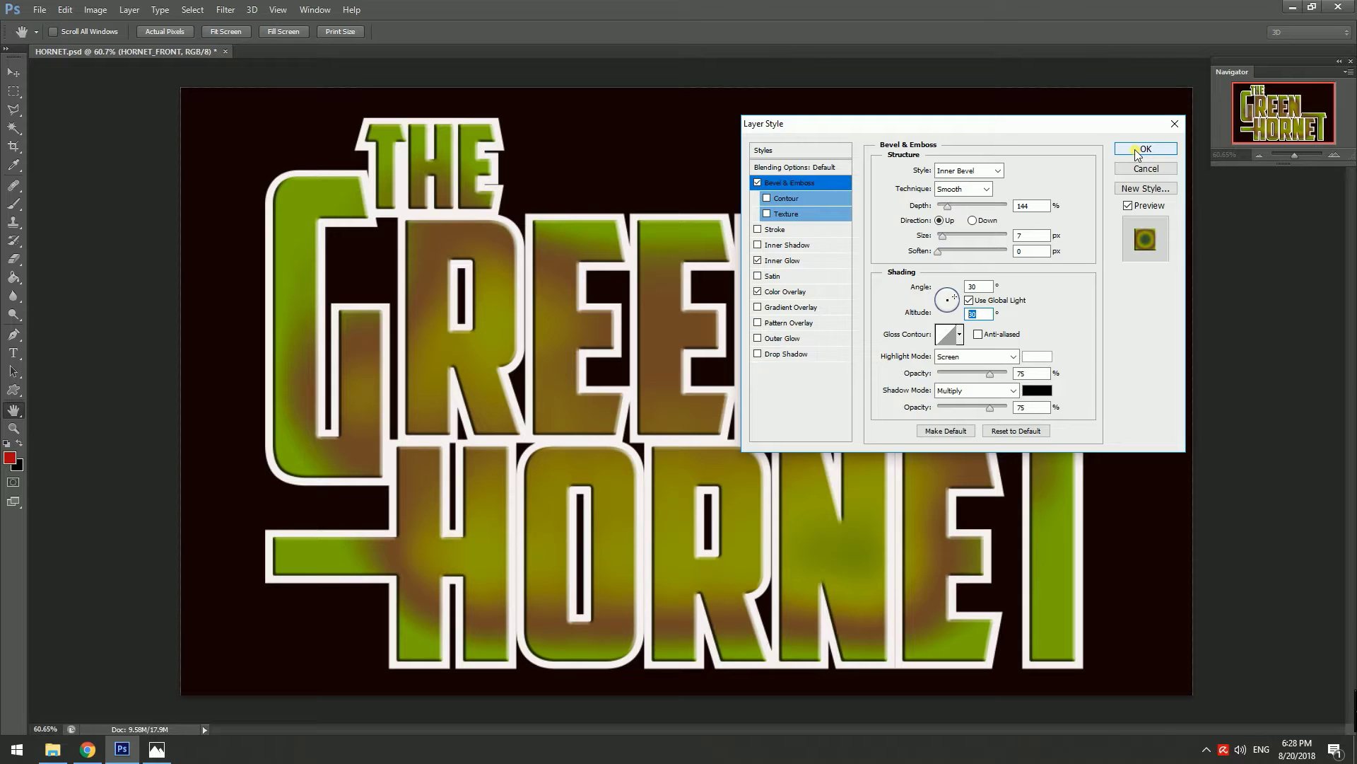
{"action": "left_click", "coordinate": [1146, 149]}
From Blending Options, save the lettering's effects via New Style as 'HORNET' and close.
{"action": "right_click", "coordinate": [681, 231]}
{"action": "left_click", "coordinate": [691, 238]}
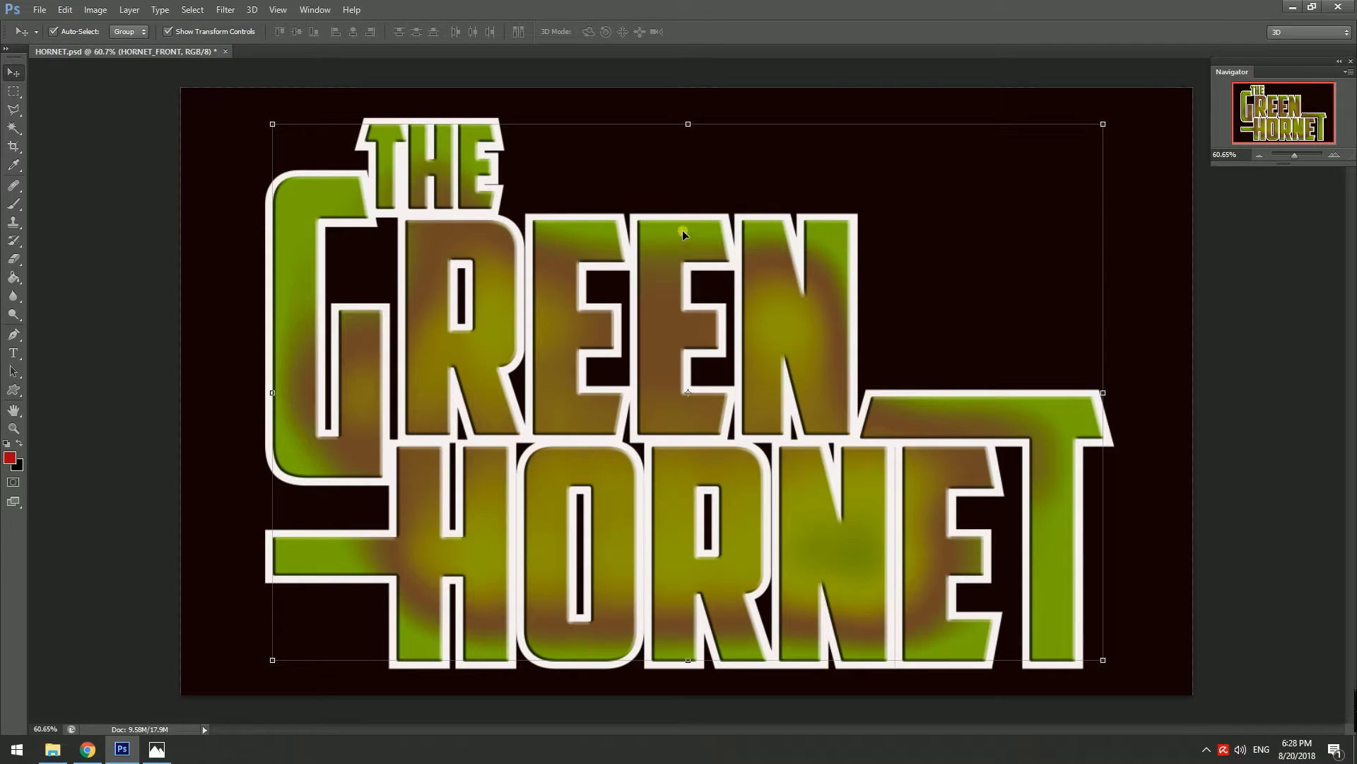
{"action": "left_click", "coordinate": [128, 13]}
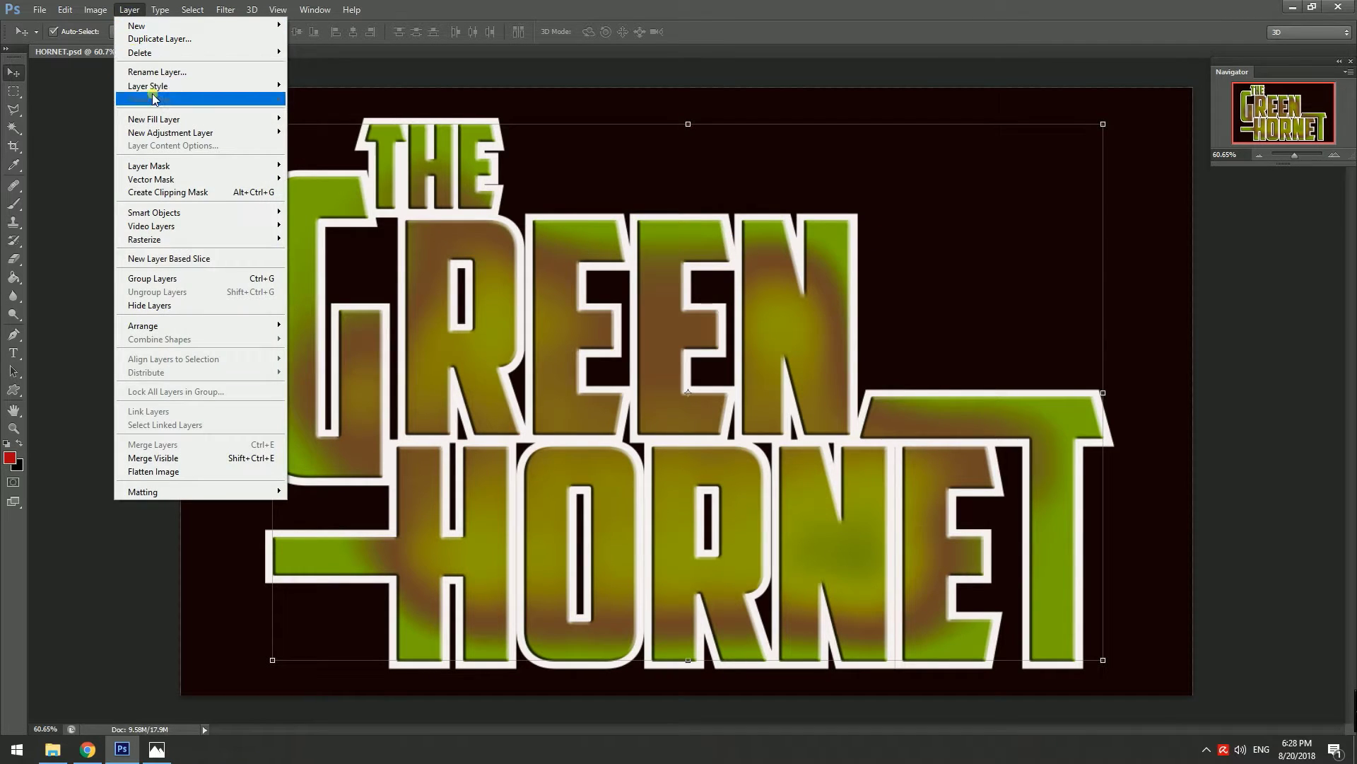
{"action": "mouse_move", "coordinate": [148, 86]}
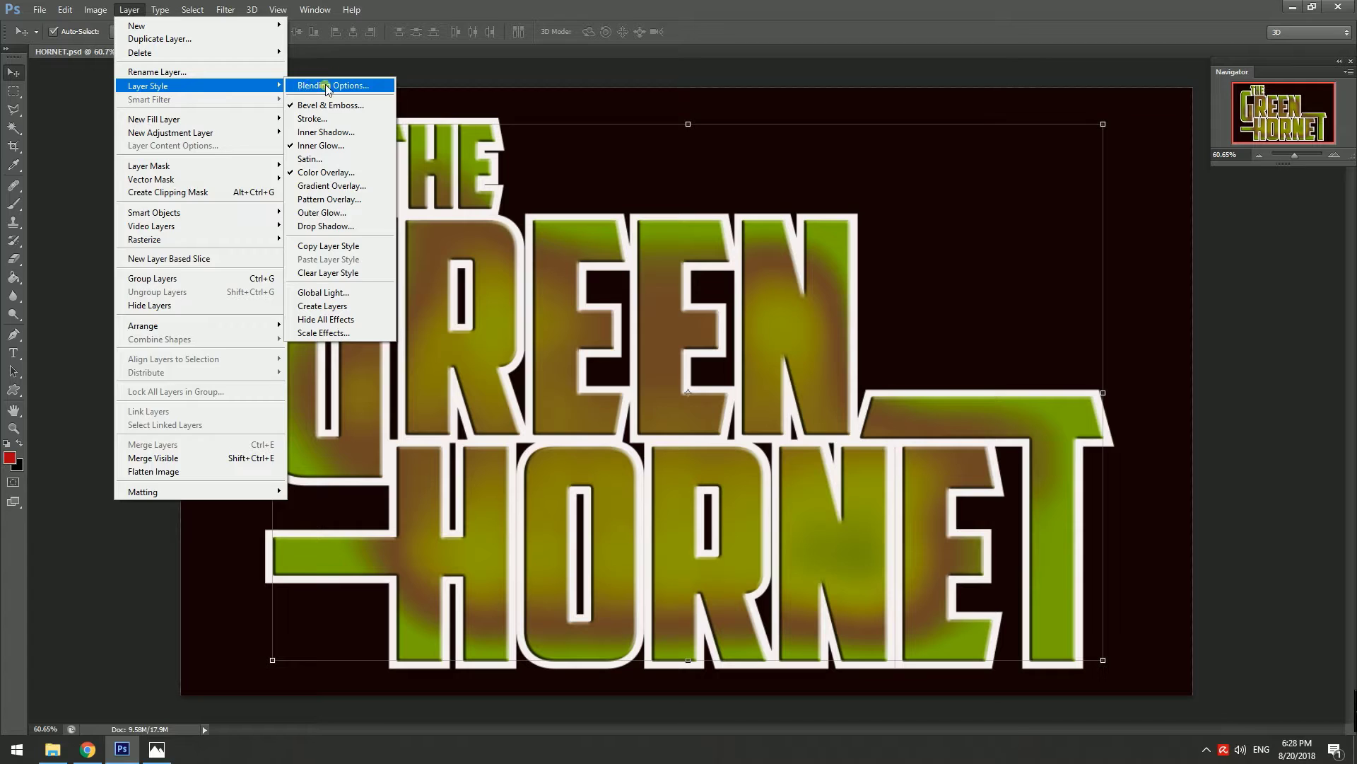
{"action": "left_click", "coordinate": [297, 86]}
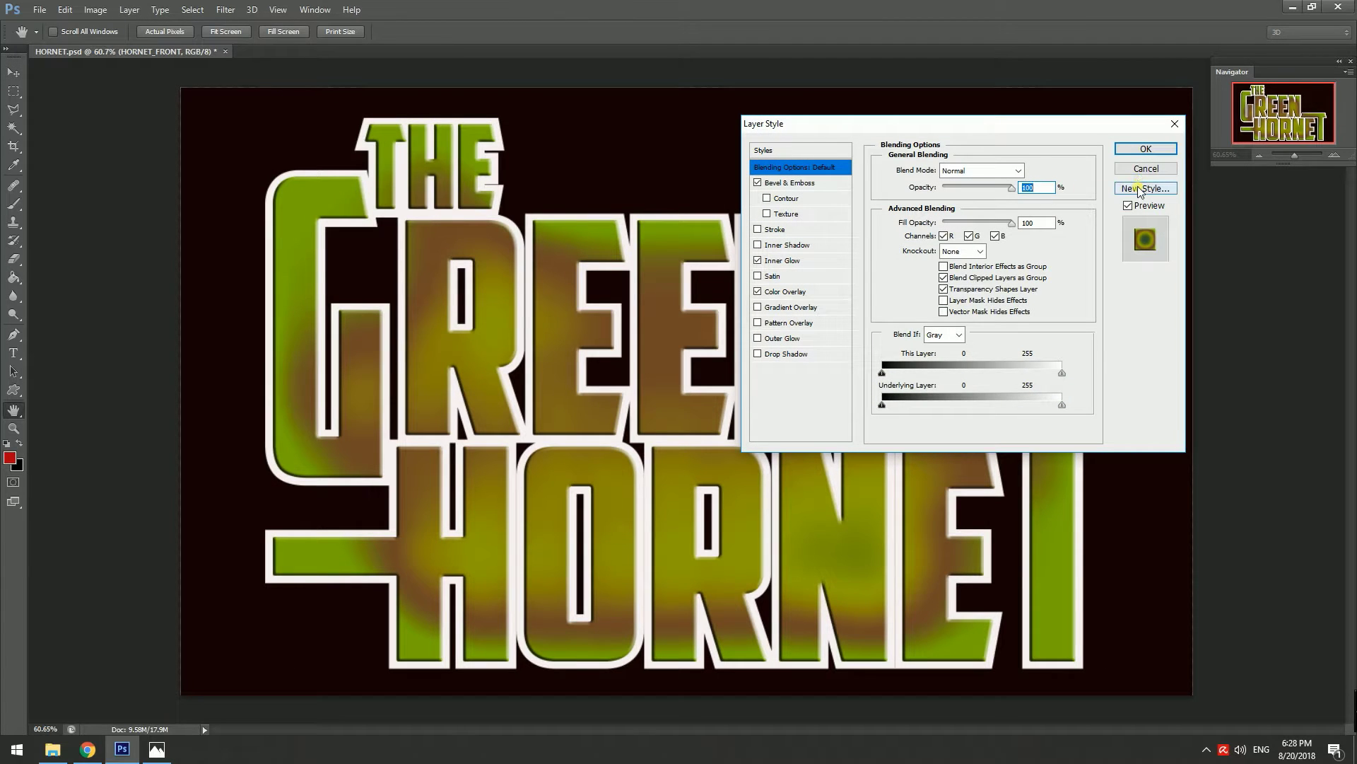
{"action": "left_click", "coordinate": [1139, 188]}
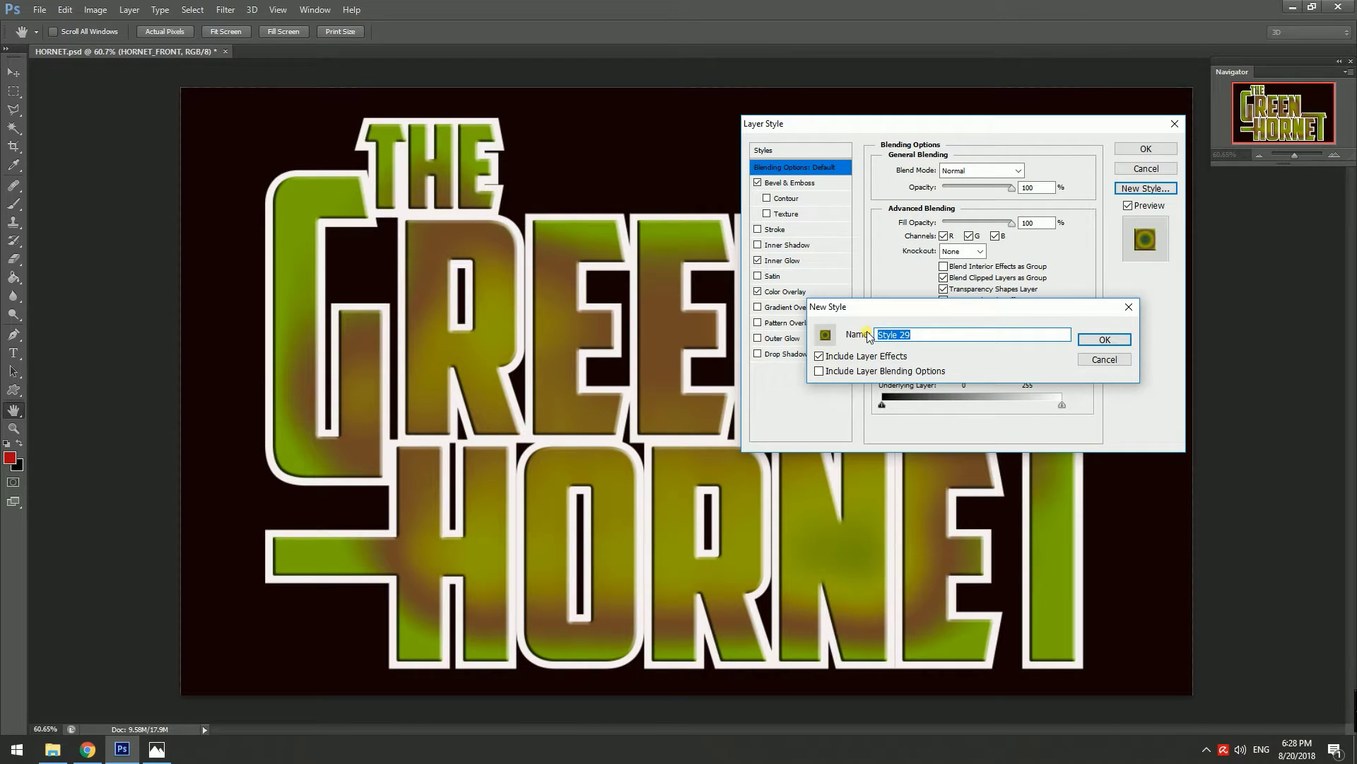
{"action": "type", "text": "HORNET"}
{"action": "left_click", "coordinate": [1101, 340]}
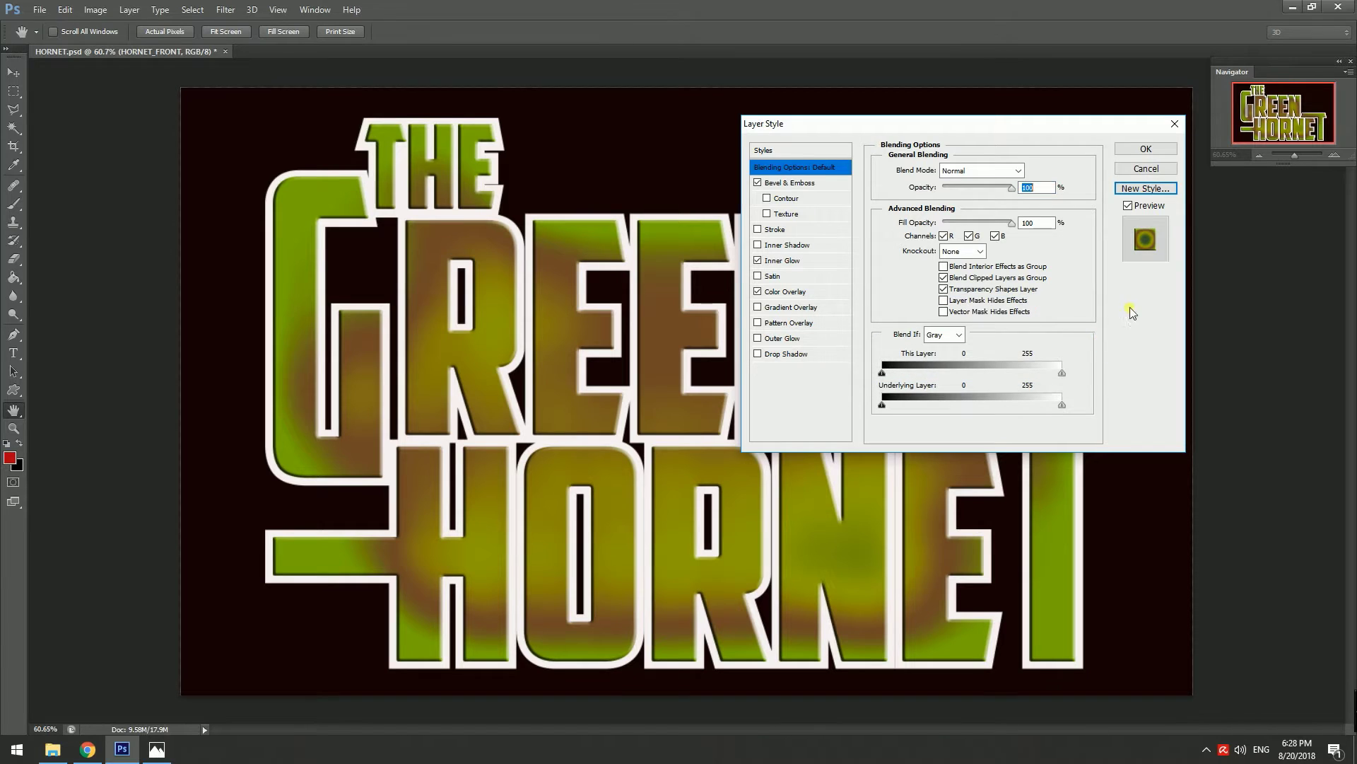
{"action": "left_click", "coordinate": [1139, 152]}
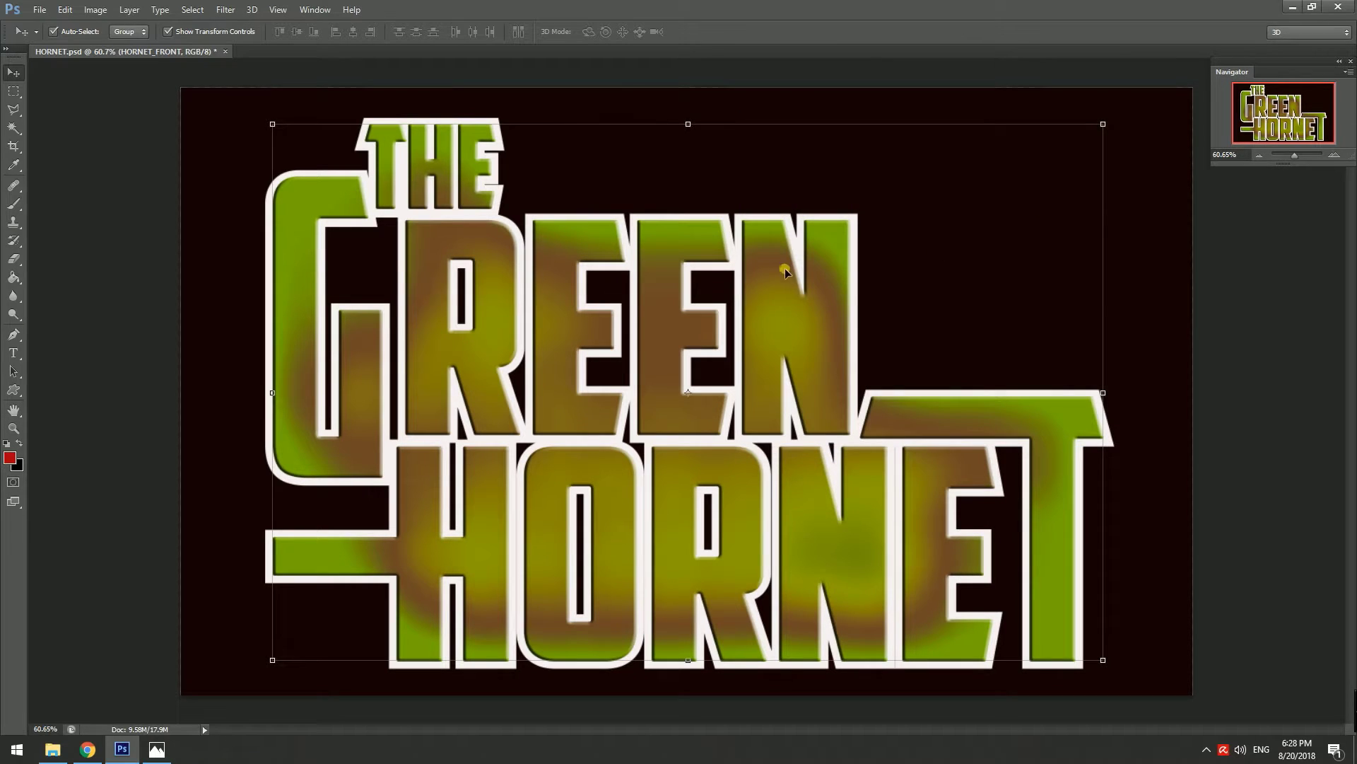
{"action": "right_click", "coordinate": [752, 256]}
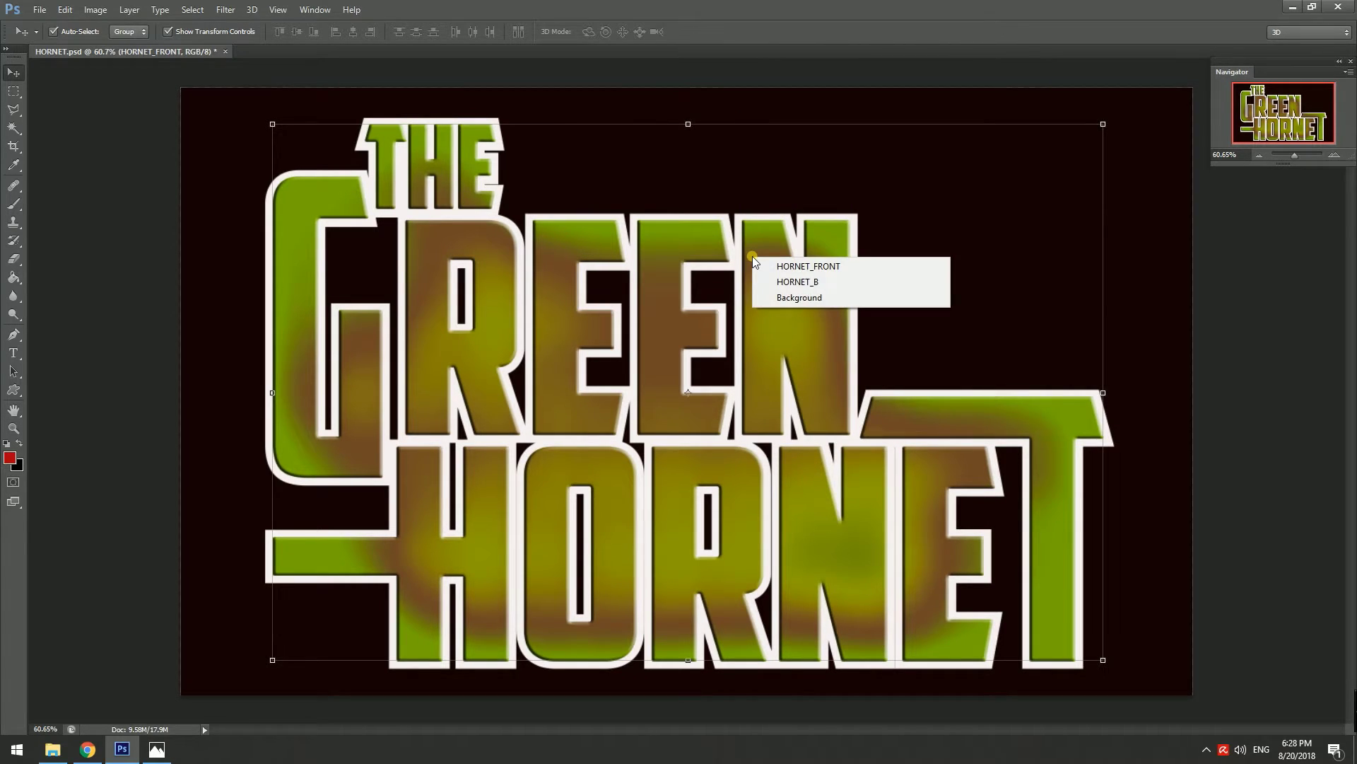
Undo an accidental nudge of the HORNET_FRONT lettering.
{"action": "left_click", "coordinate": [767, 265]}
{"action": "left_click_drag", "start_coordinate": [767, 266], "coordinate": [787, 264]}
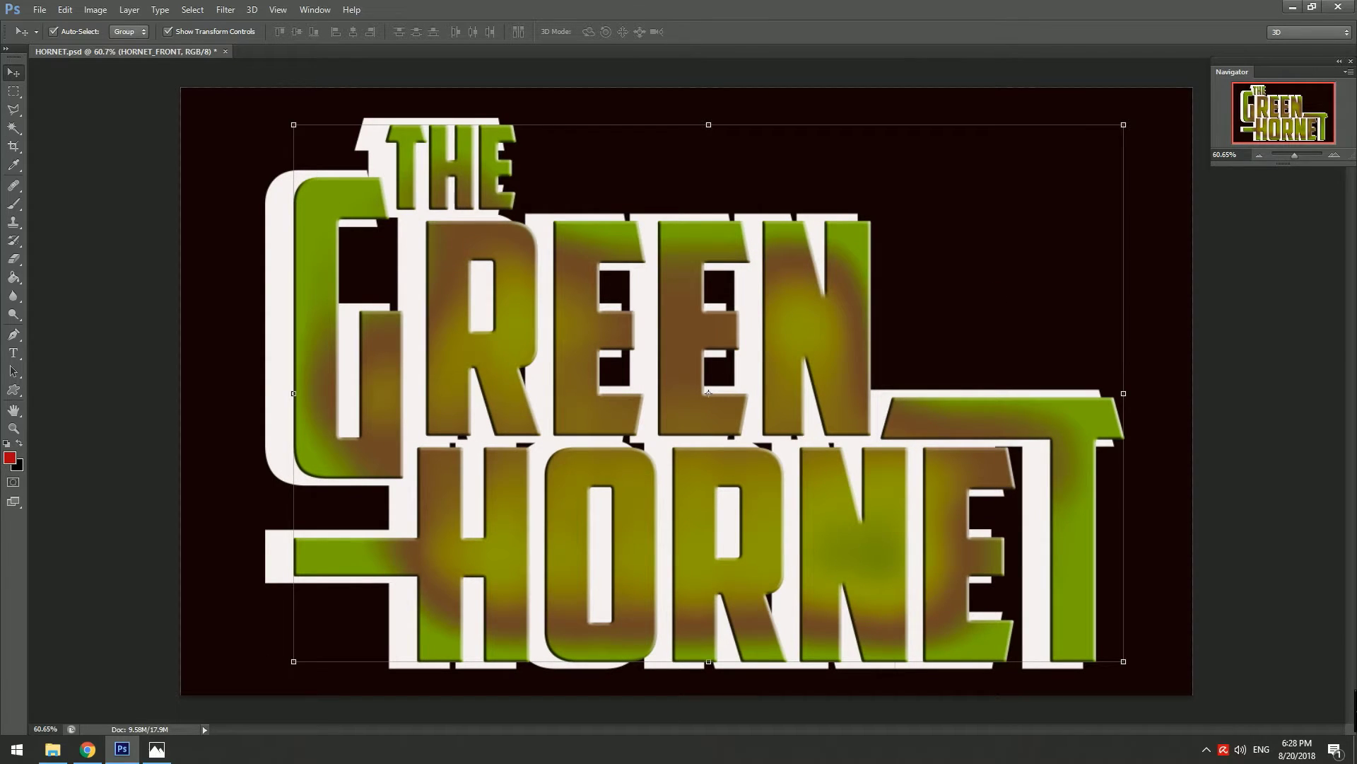
{"action": "key", "text": "ctrl+z"}
Select HORNET_B and apply the HORNET swatch from the Styles list.
{"action": "left_click", "coordinate": [818, 354]}
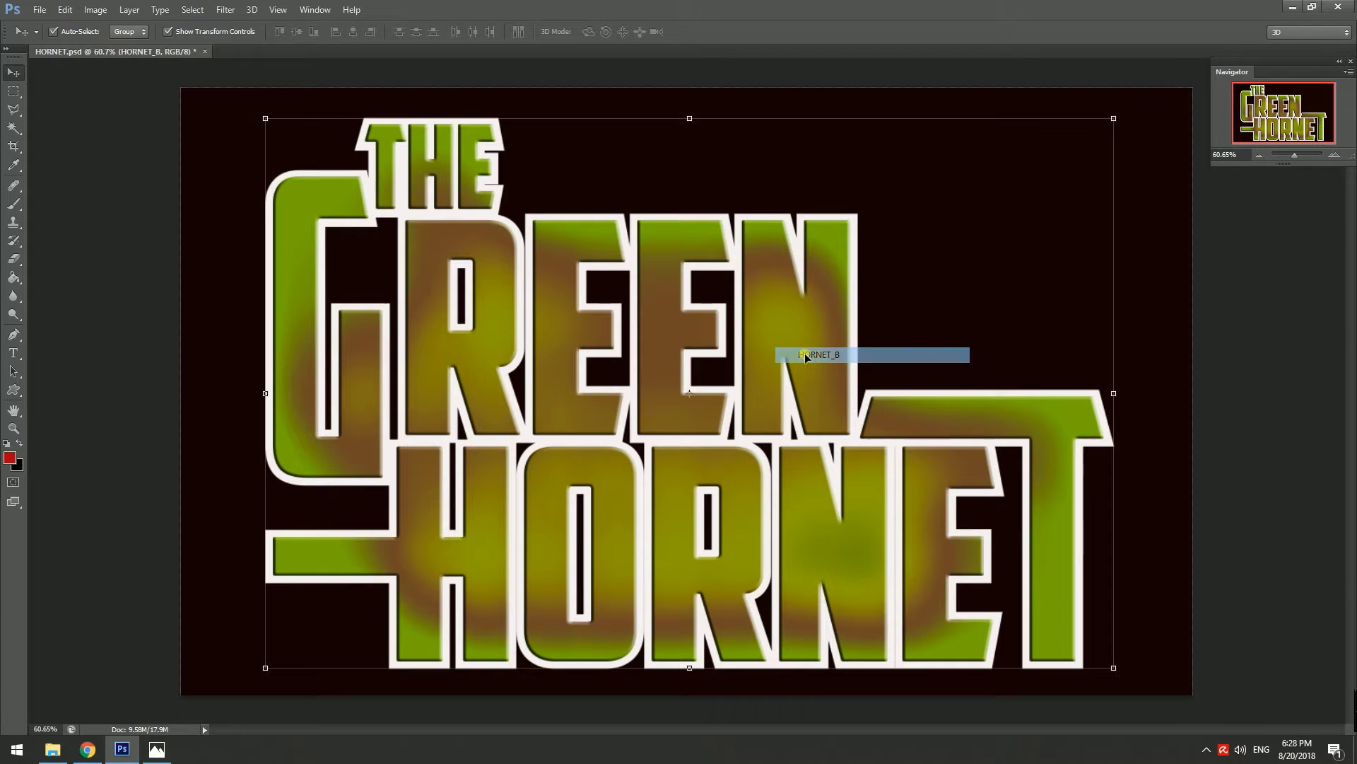
{"action": "left_click", "coordinate": [124, 15]}
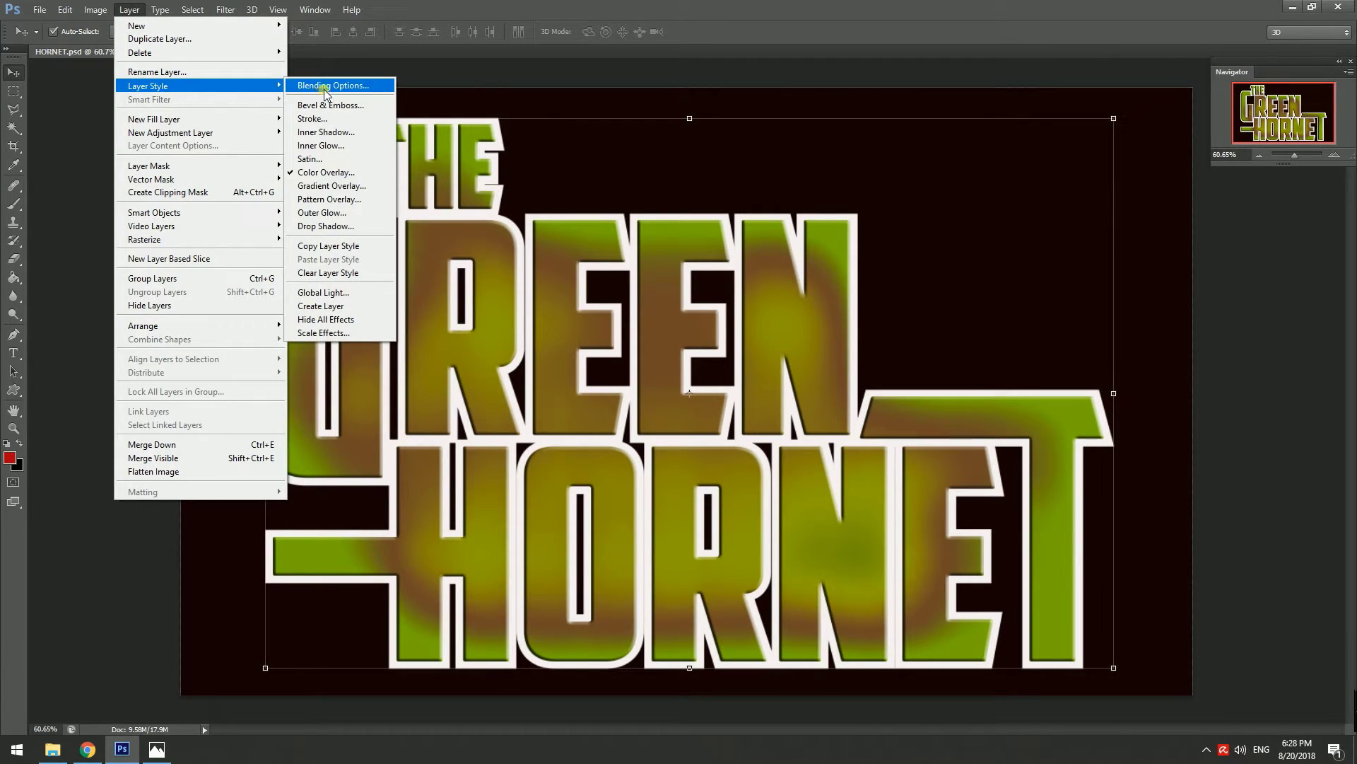
{"action": "left_click", "coordinate": [327, 85]}
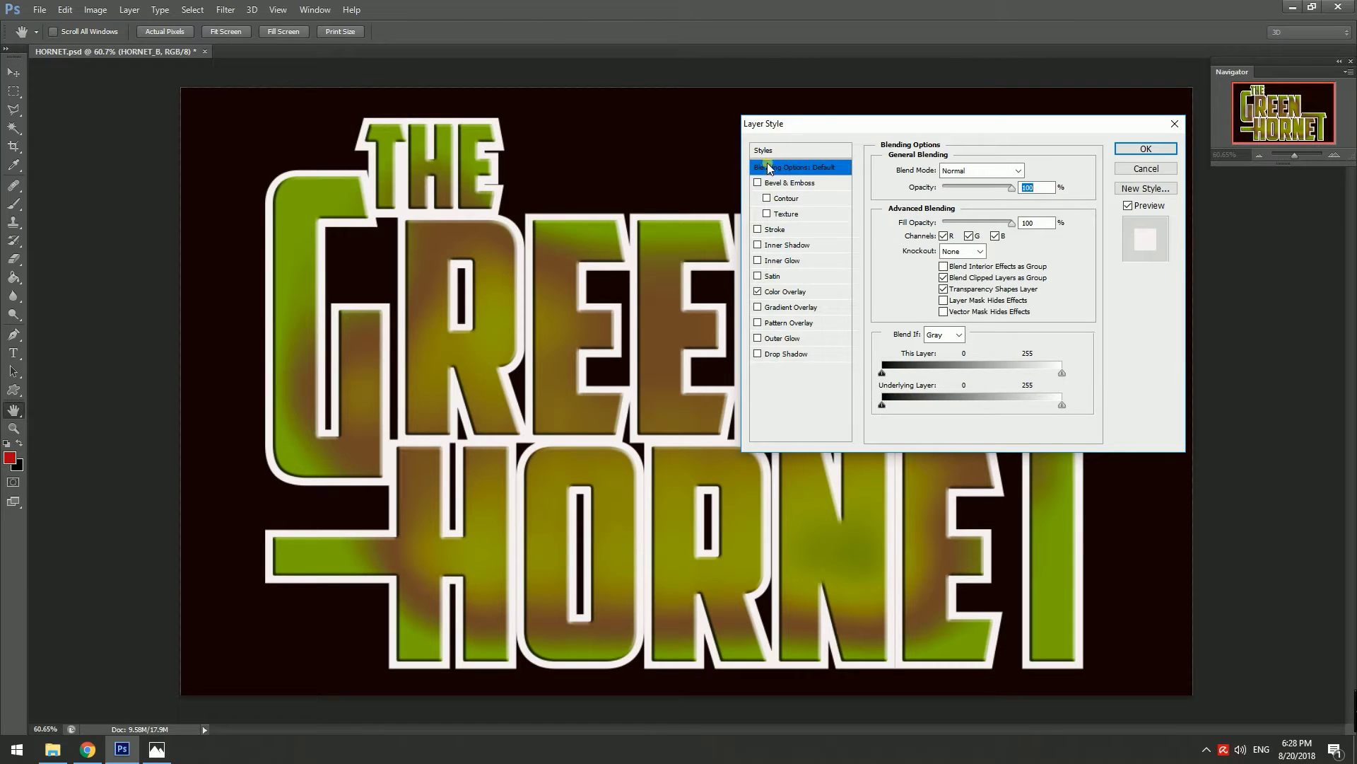
{"action": "left_click", "coordinate": [767, 150]}
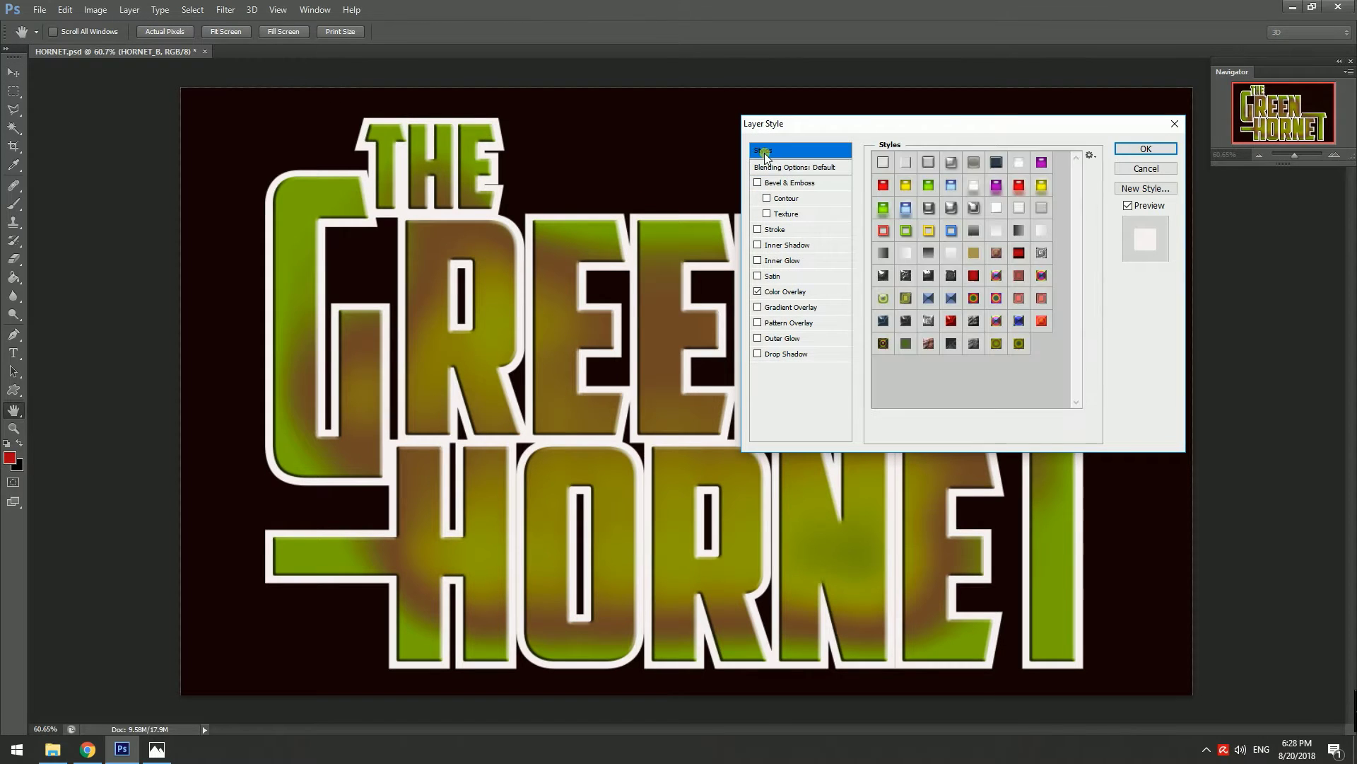
{"action": "left_click", "coordinate": [1020, 344]}
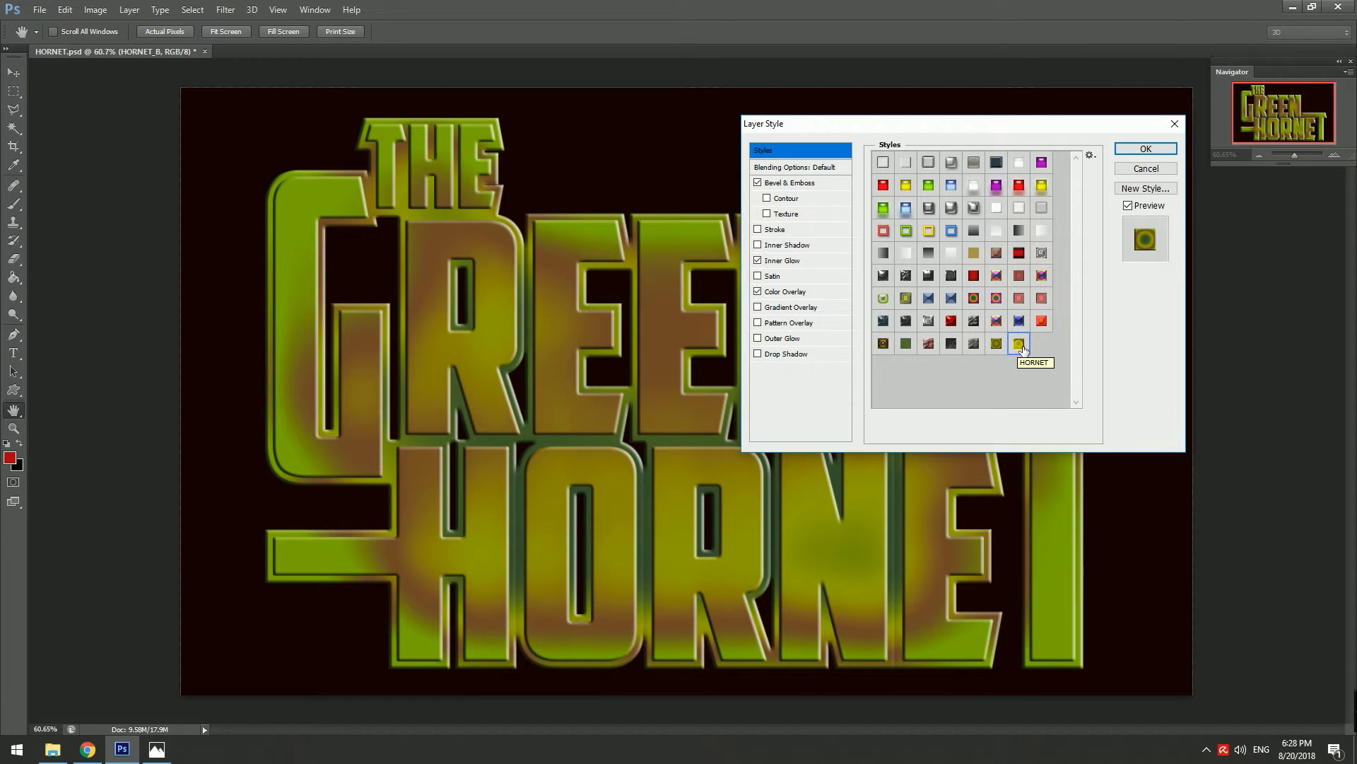
{"action": "left_click", "coordinate": [1145, 148]}
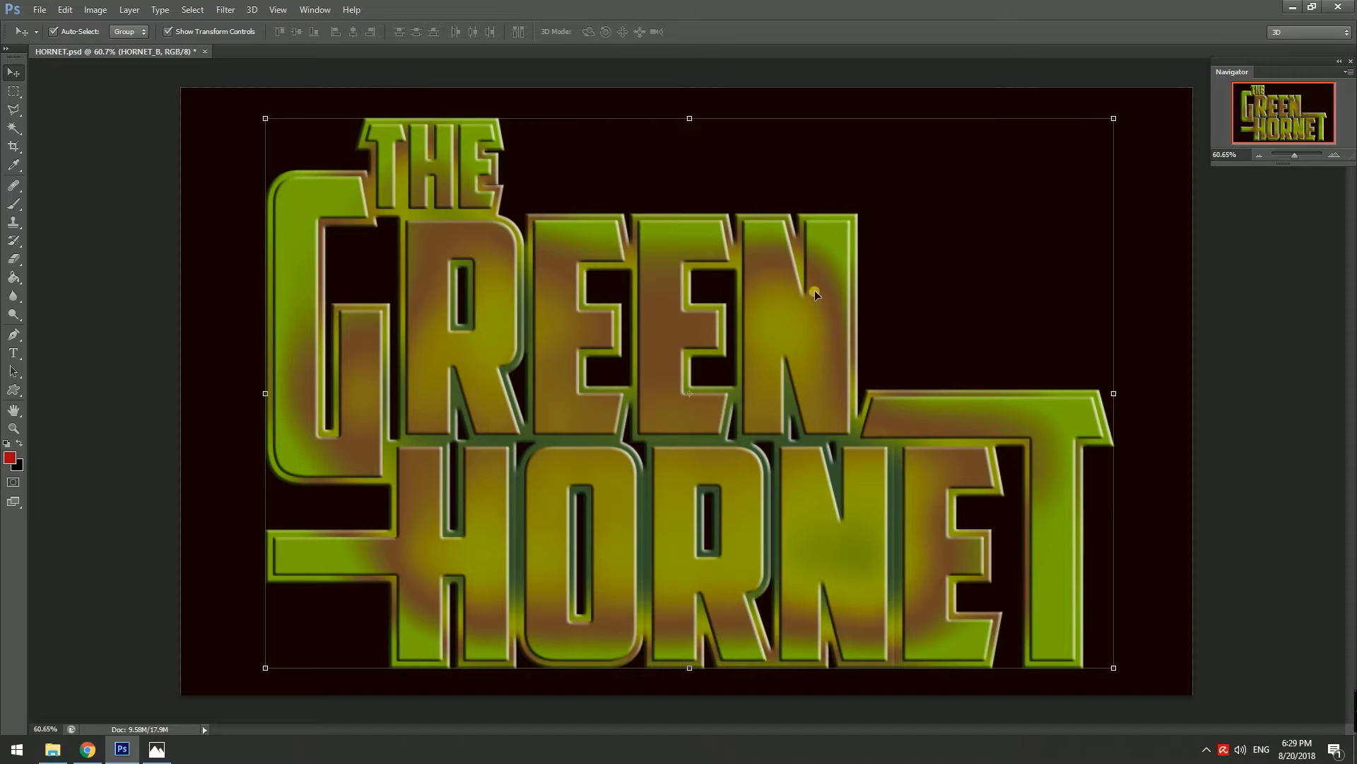
Select both lettering layers and merge them with Merge Layers.
{"action": "left_click", "coordinate": [762, 293]}
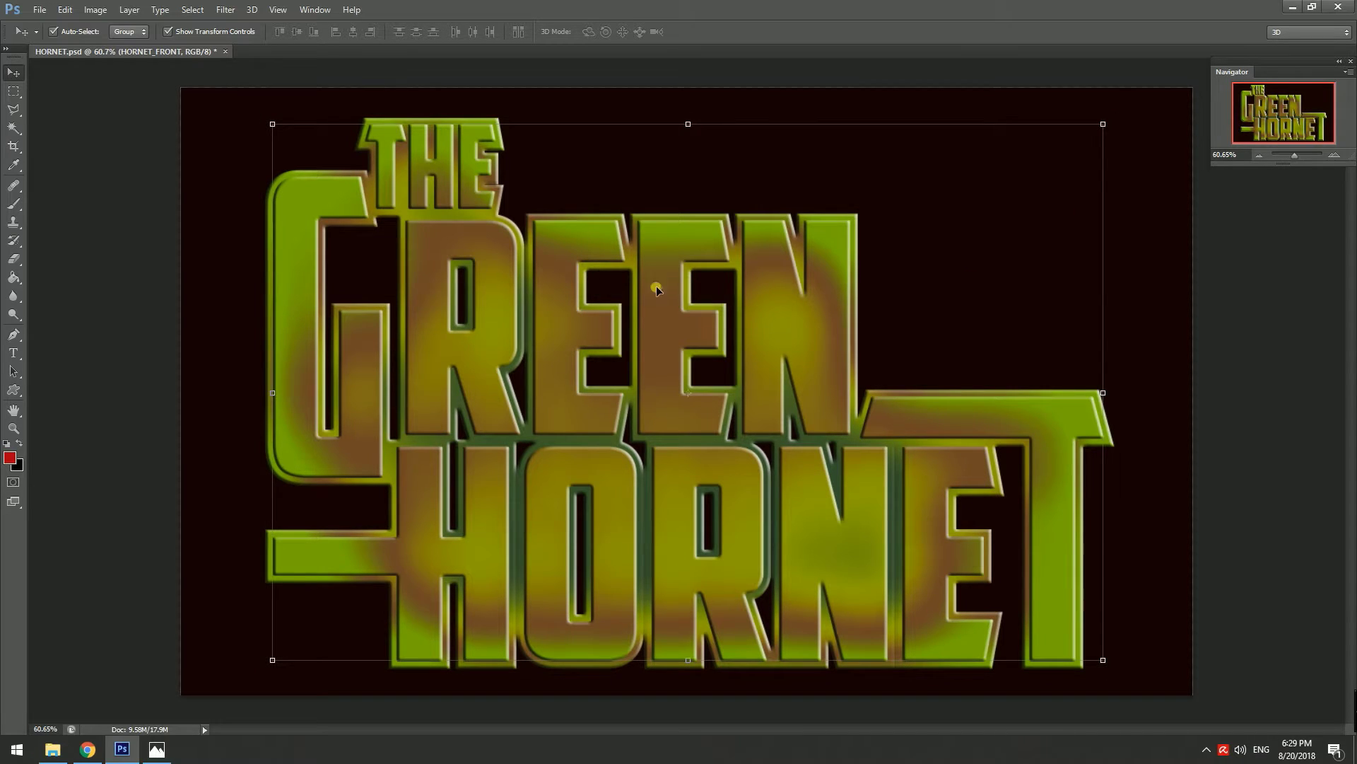
{"action": "mouse_move", "coordinate": [89, 111]}
{"action": "left_mouse_down"}
{"action": "mouse_move", "coordinate": [374, 212]}
{"action": "mouse_move", "coordinate": [1100, 661]}
{"action": "left_mouse_up"}
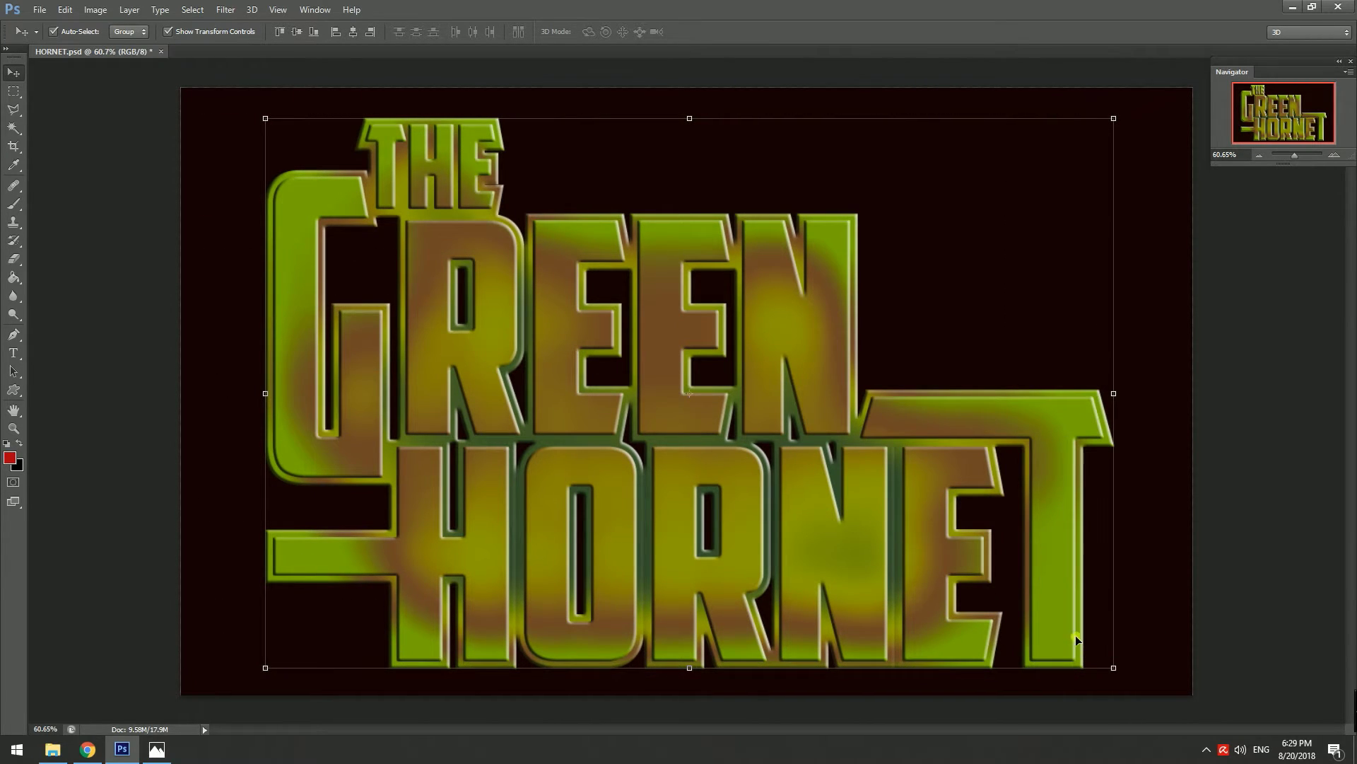
{"action": "left_click", "coordinate": [129, 10]}
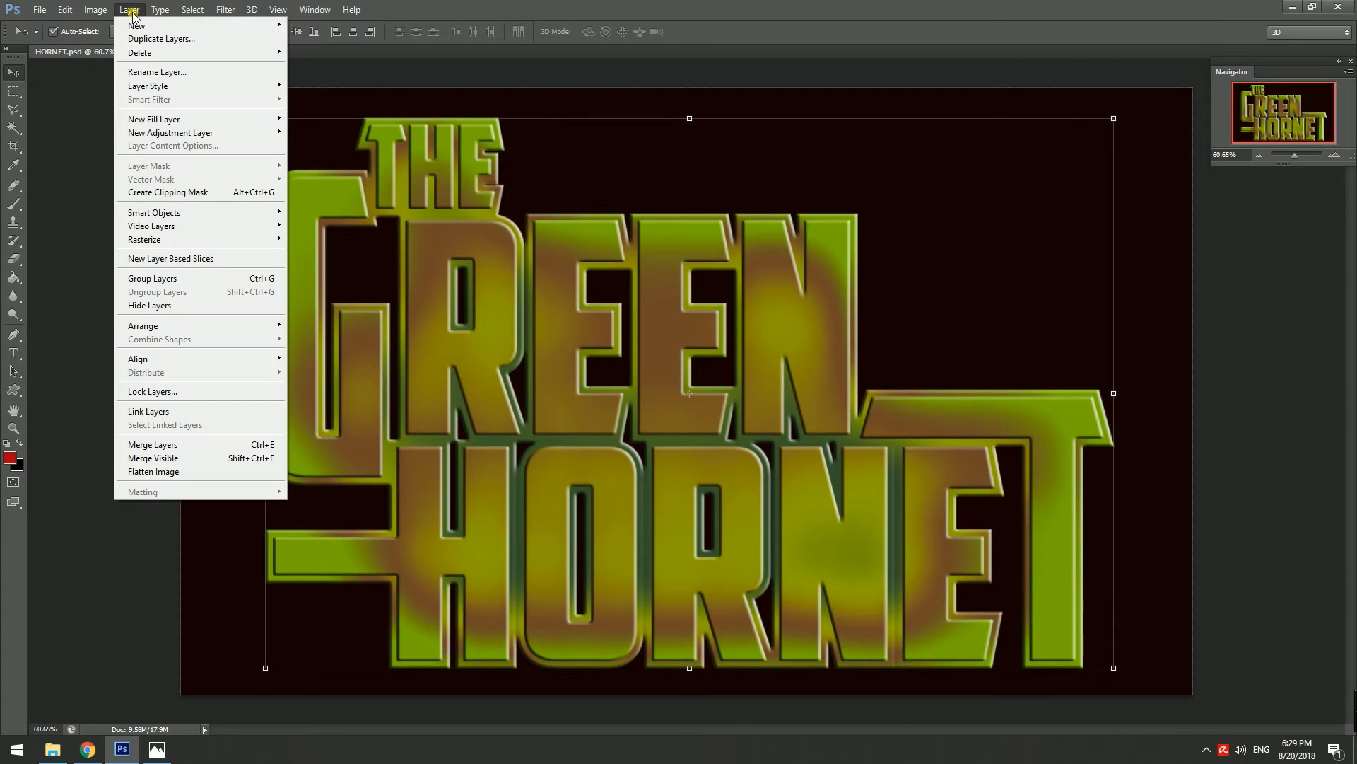
{"action": "left_click", "coordinate": [185, 445]}
Nudge the merged logo a few pixels to the right.
{"action": "left_click", "coordinate": [575, 398]}
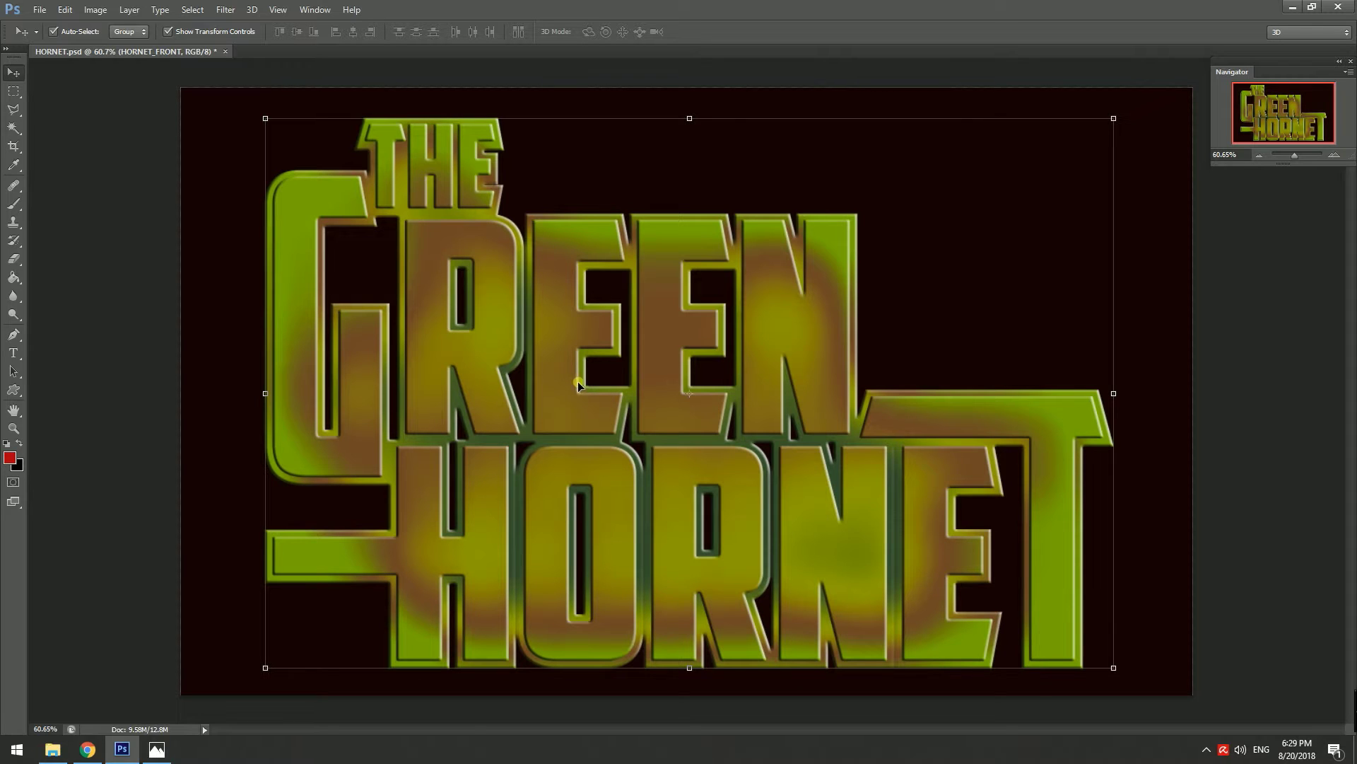
{"action": "left_click_drag", "start_coordinate": [582, 397], "coordinate": [587, 397]}
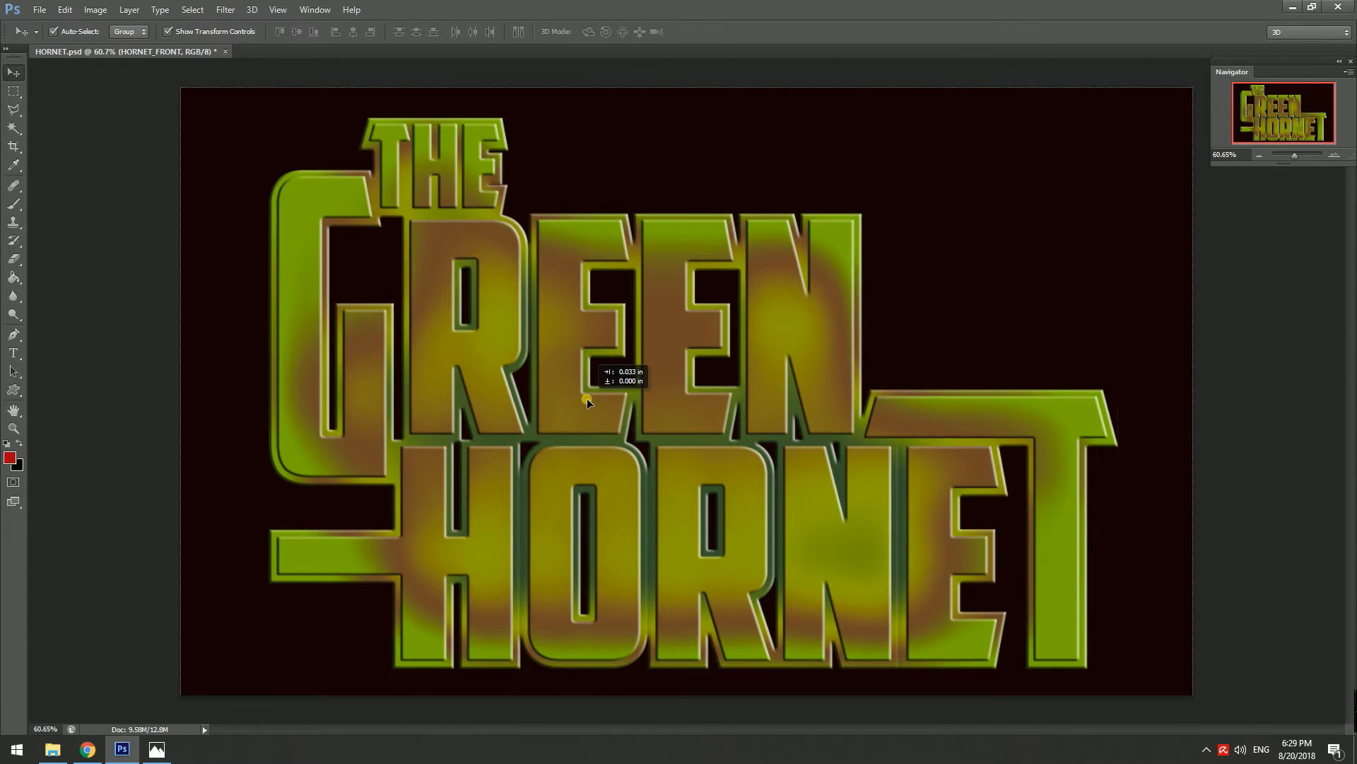
{"action": "left_click", "coordinate": [130, 10]}
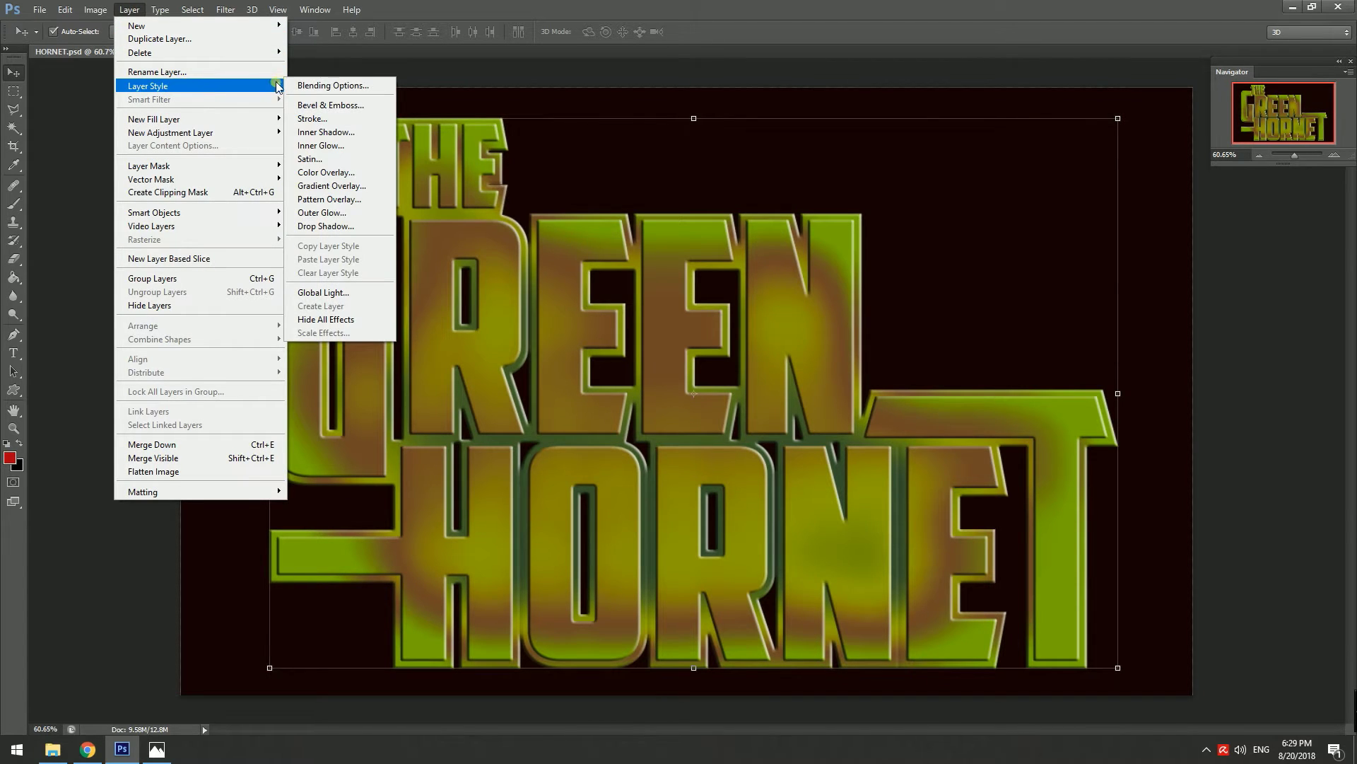
Add Bevel & Emboss to the merged lettering with 144% depth and 109 px size.
{"action": "mouse_move", "coordinate": [148, 86]}
{"action": "left_click", "coordinate": [304, 86]}
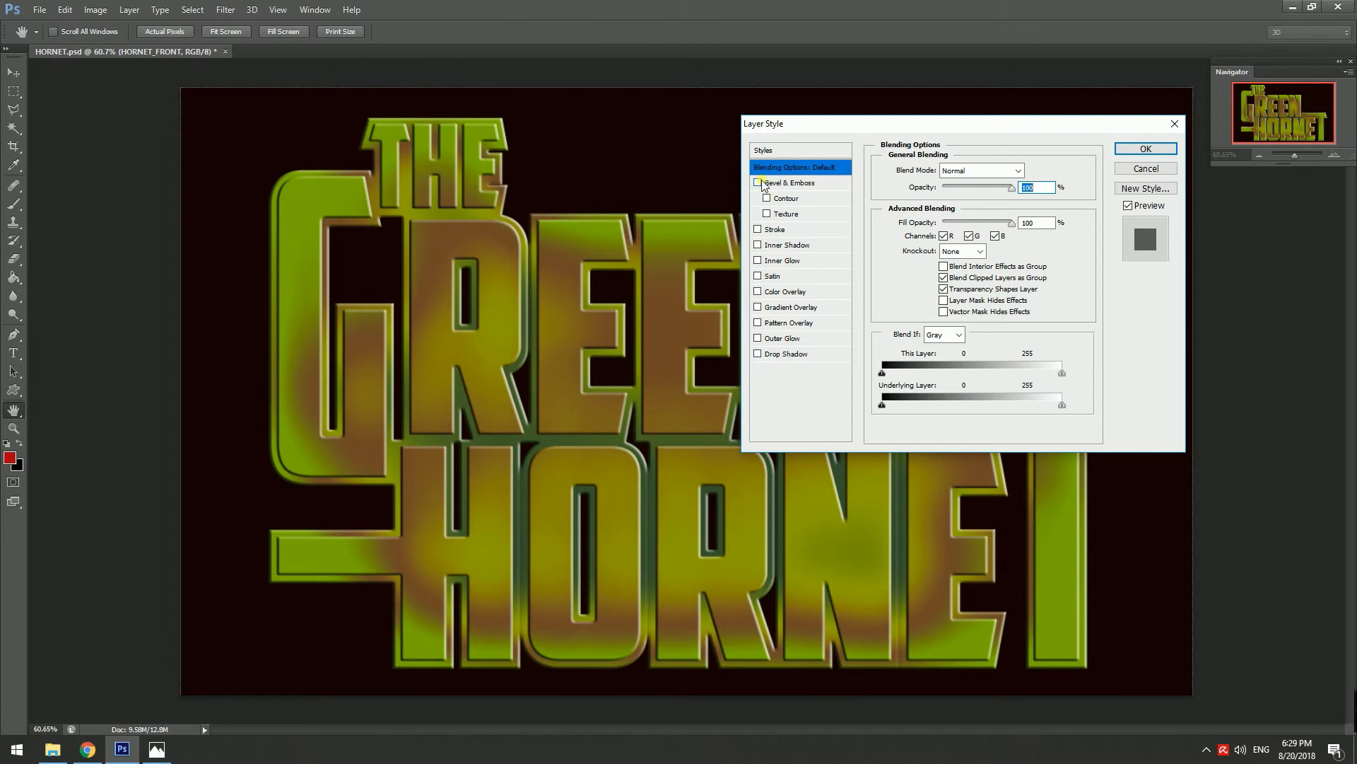
{"action": "left_click", "coordinate": [768, 183]}
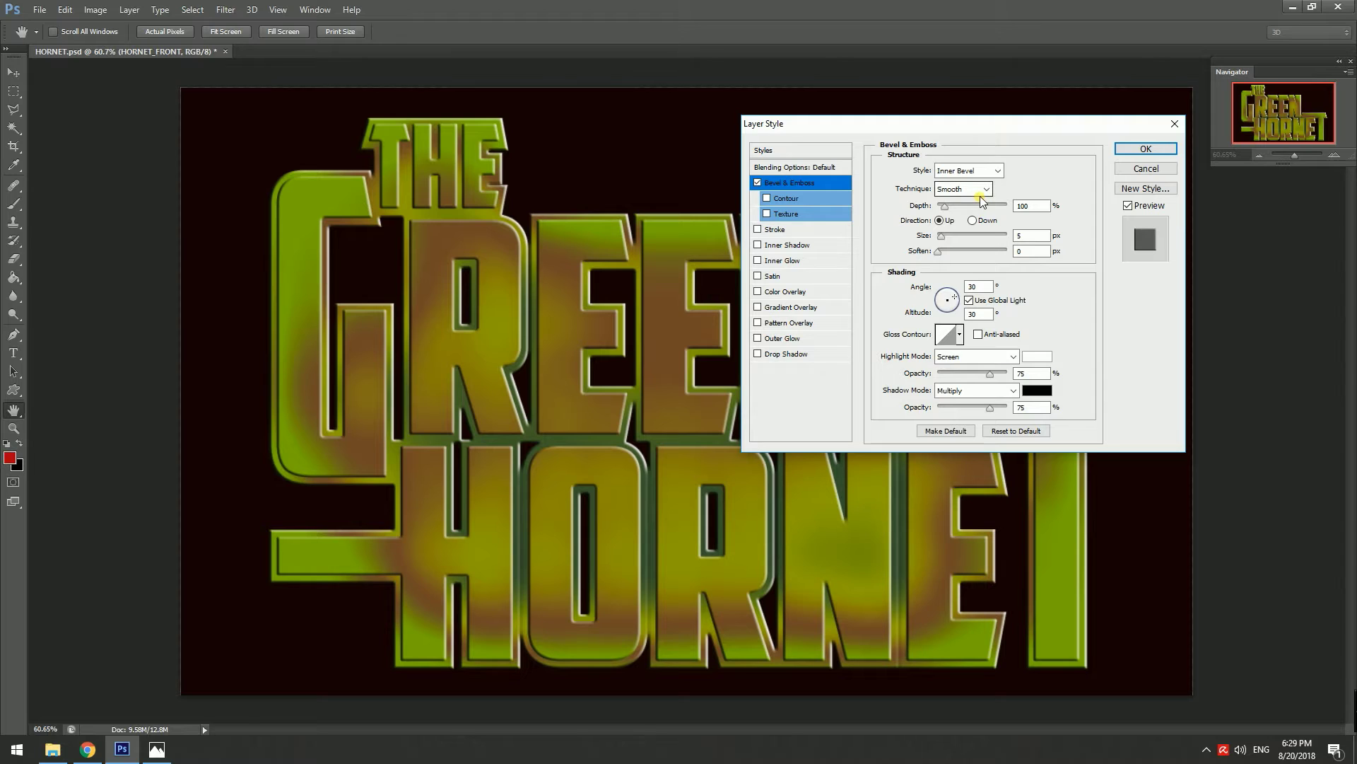
{"action": "double_click", "coordinate": [1022, 206]}
{"action": "type", "text": "132"}
{"action": "key", "text": "shift+Down"}
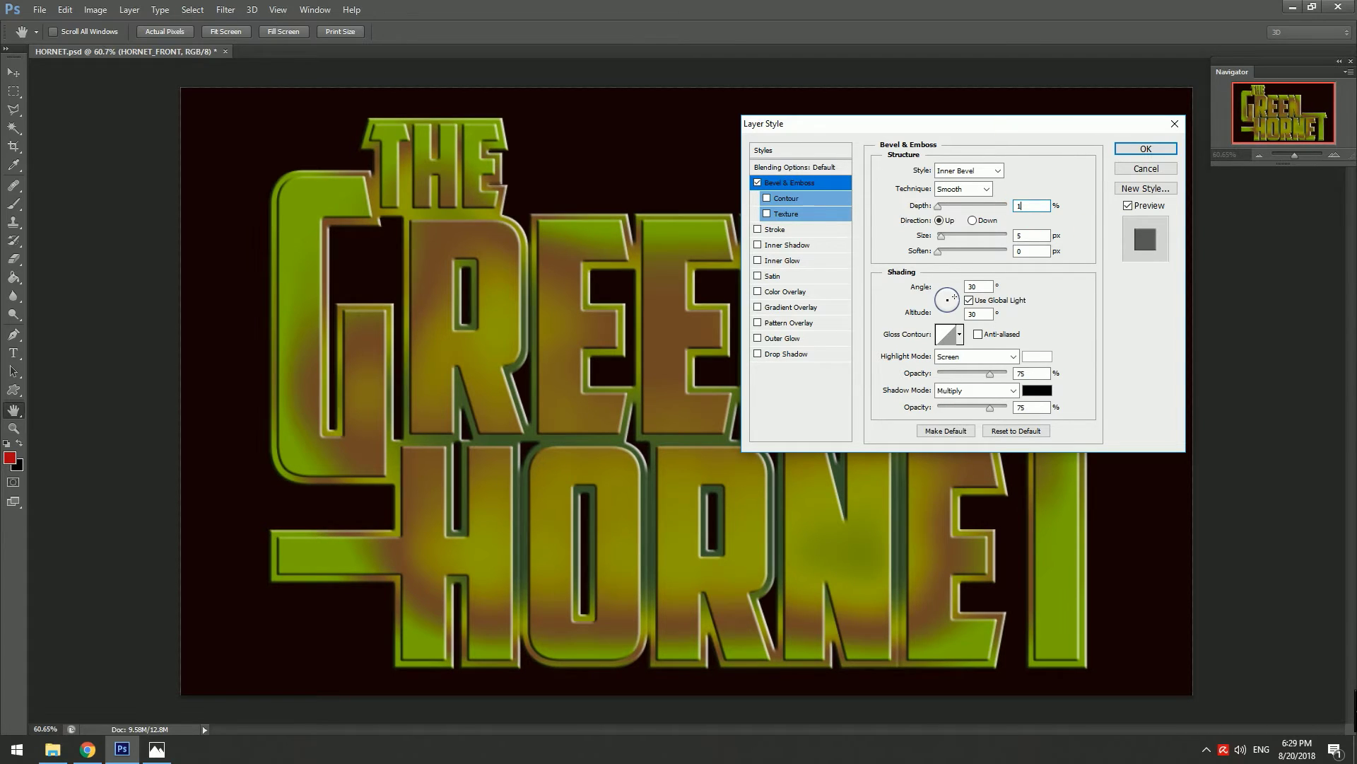
{"action": "type", "text": "144"}
{"action": "key", "text": "Tab"}
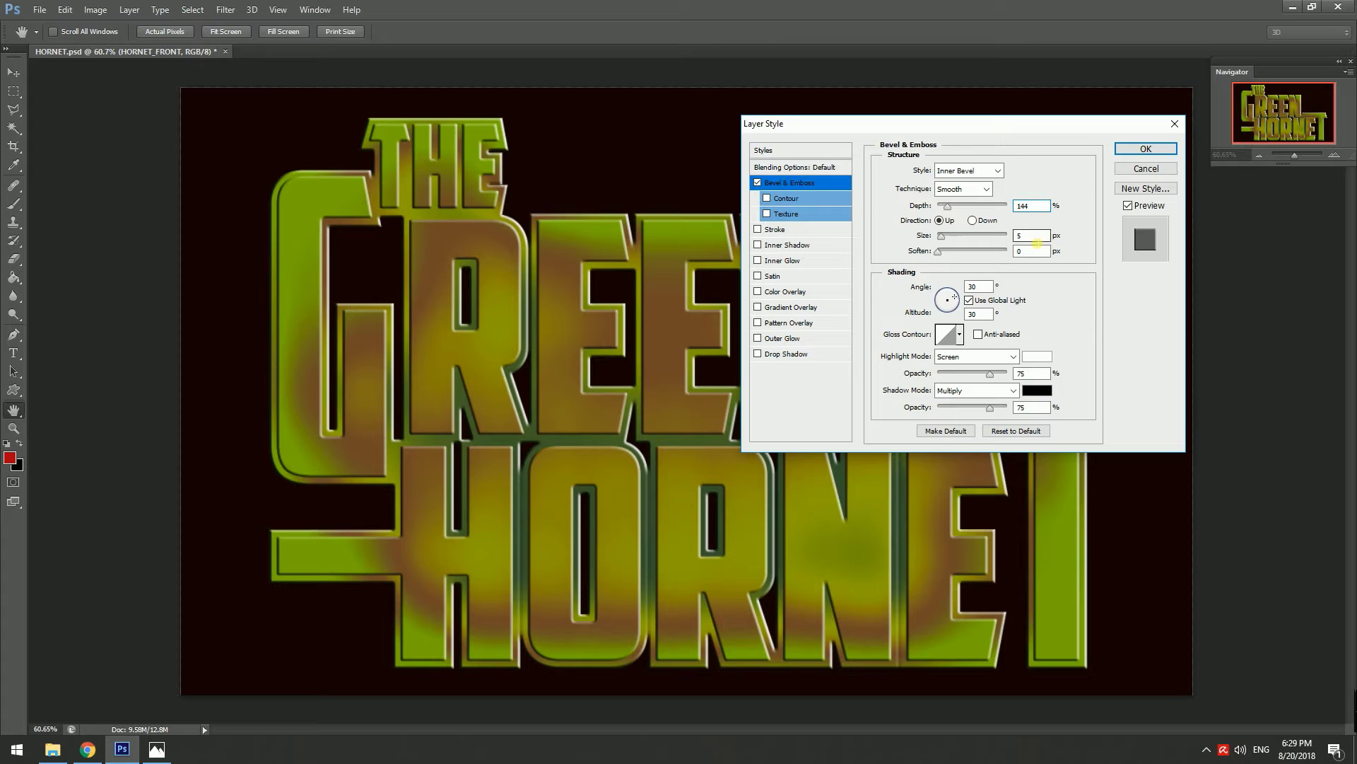
{"action": "type", "text": "7"}
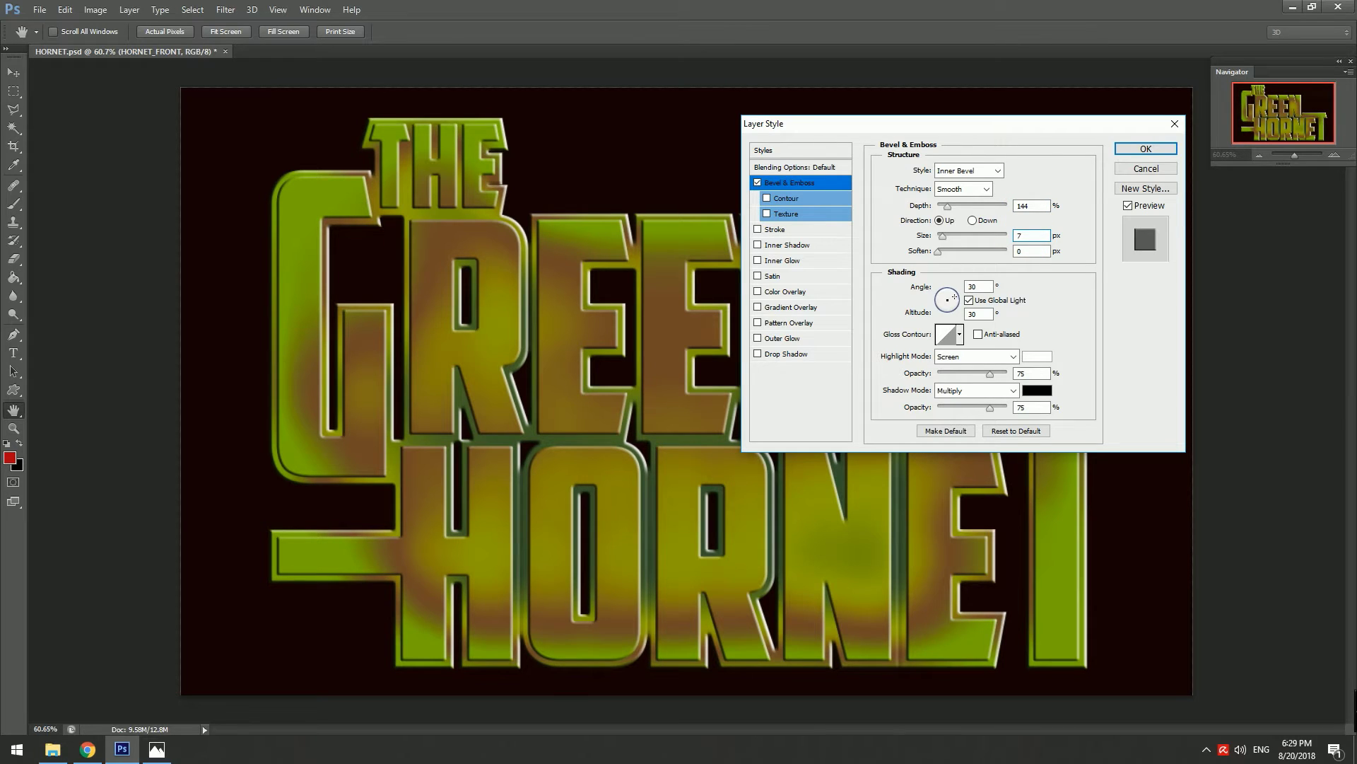
{"action": "left_click", "coordinate": [1009, 224]}
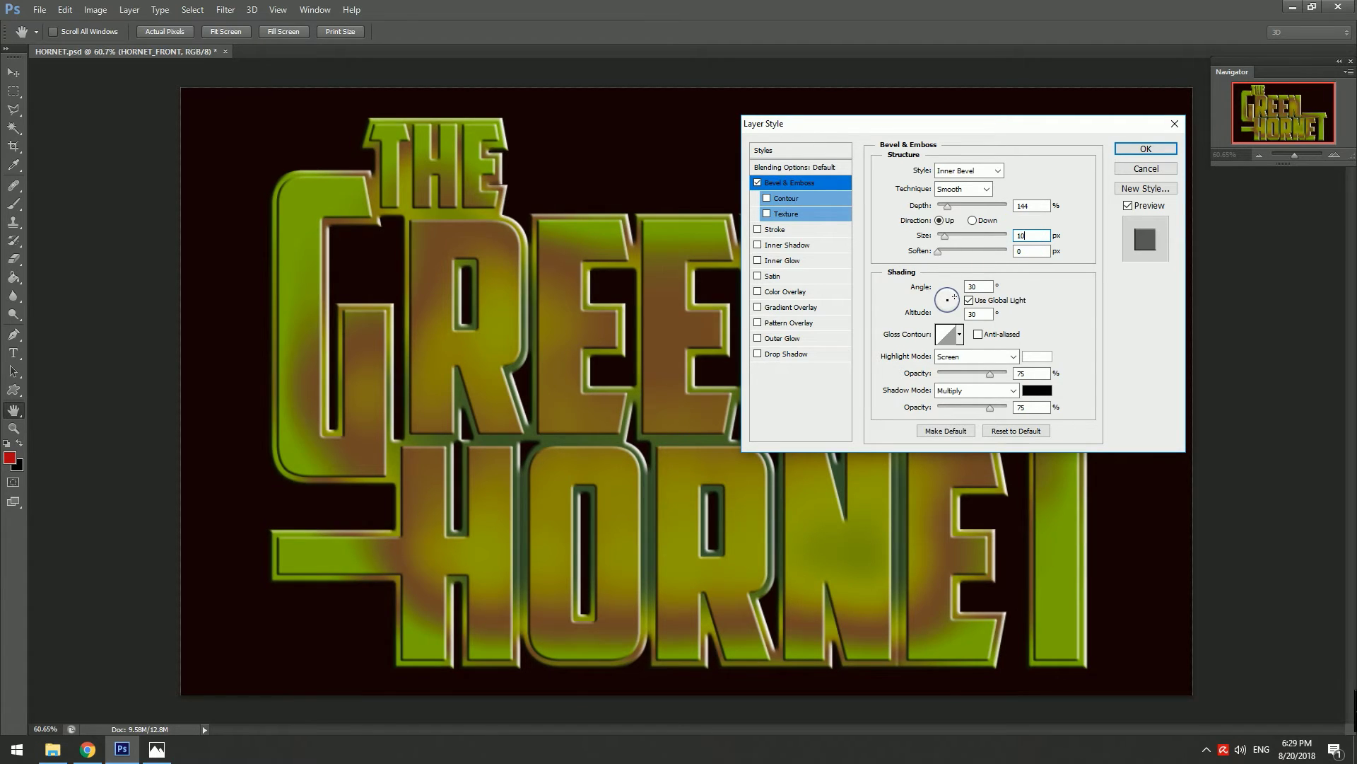
{"action": "type", "text": "109"}
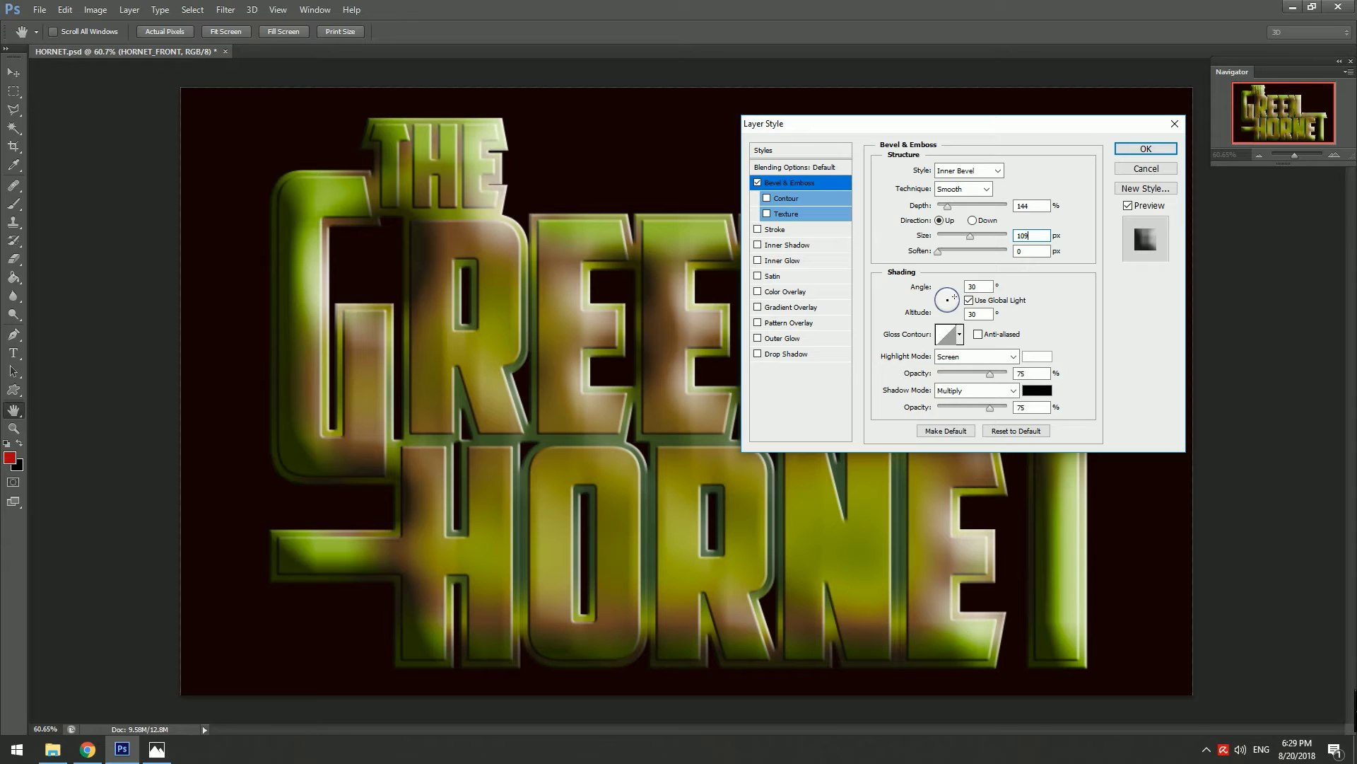
Set bevel lighting angle 22°, altitude 32 and a ring gloss contour, then apply.
{"action": "left_click", "coordinate": [949, 290]}
{"action": "left_click_drag", "start_coordinate": [948, 291], "coordinate": [954, 297]}
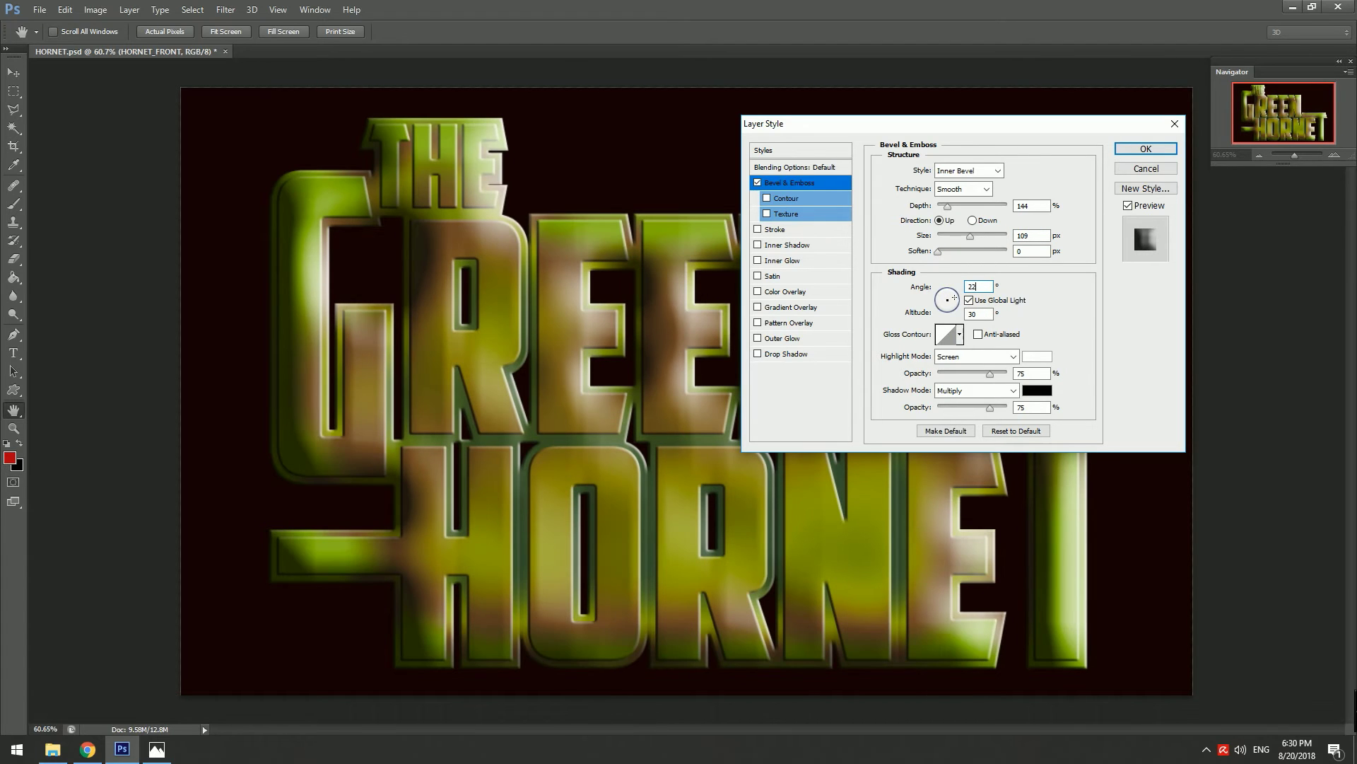
{"action": "key", "text": "Tab"}
{"action": "type", "text": "32"}
{"action": "left_click", "coordinate": [959, 335]}
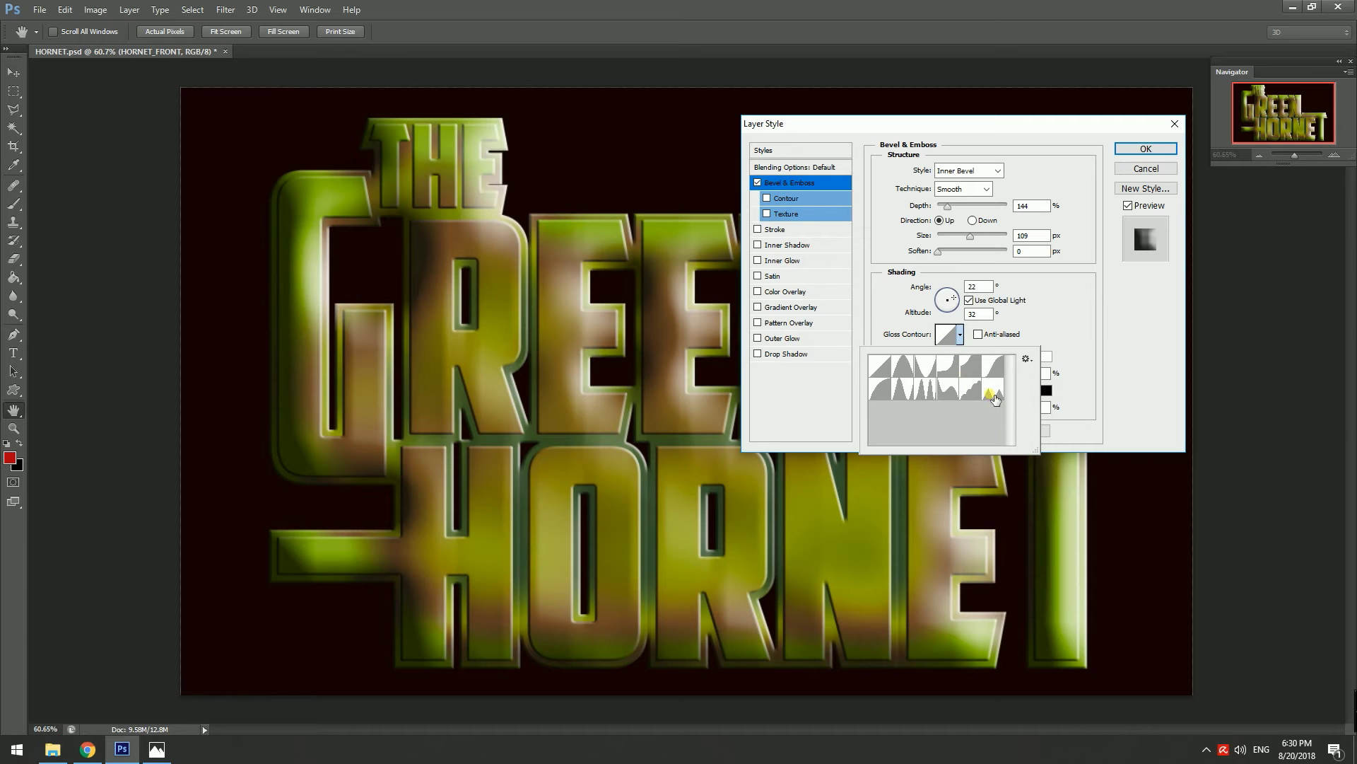
{"action": "left_click", "coordinate": [995, 394]}
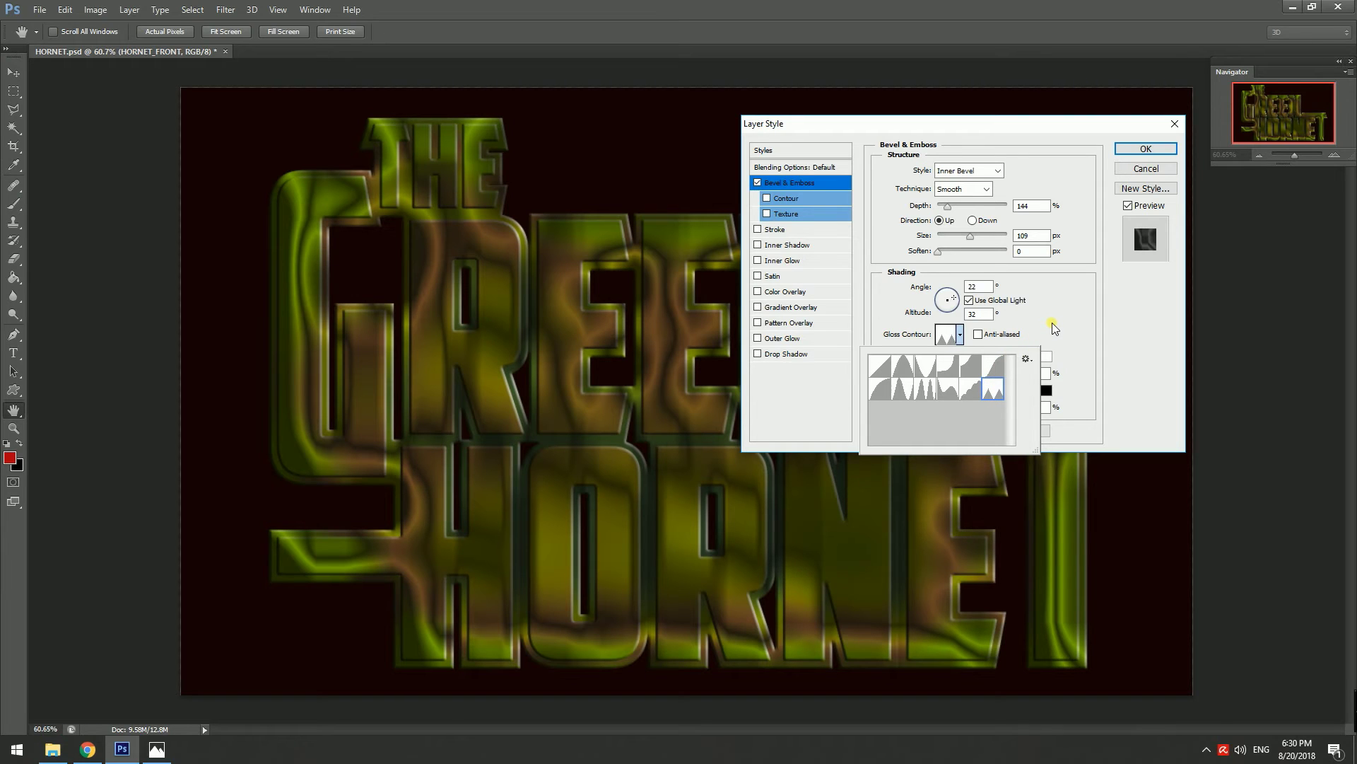
{"action": "left_click", "coordinate": [1054, 327]}
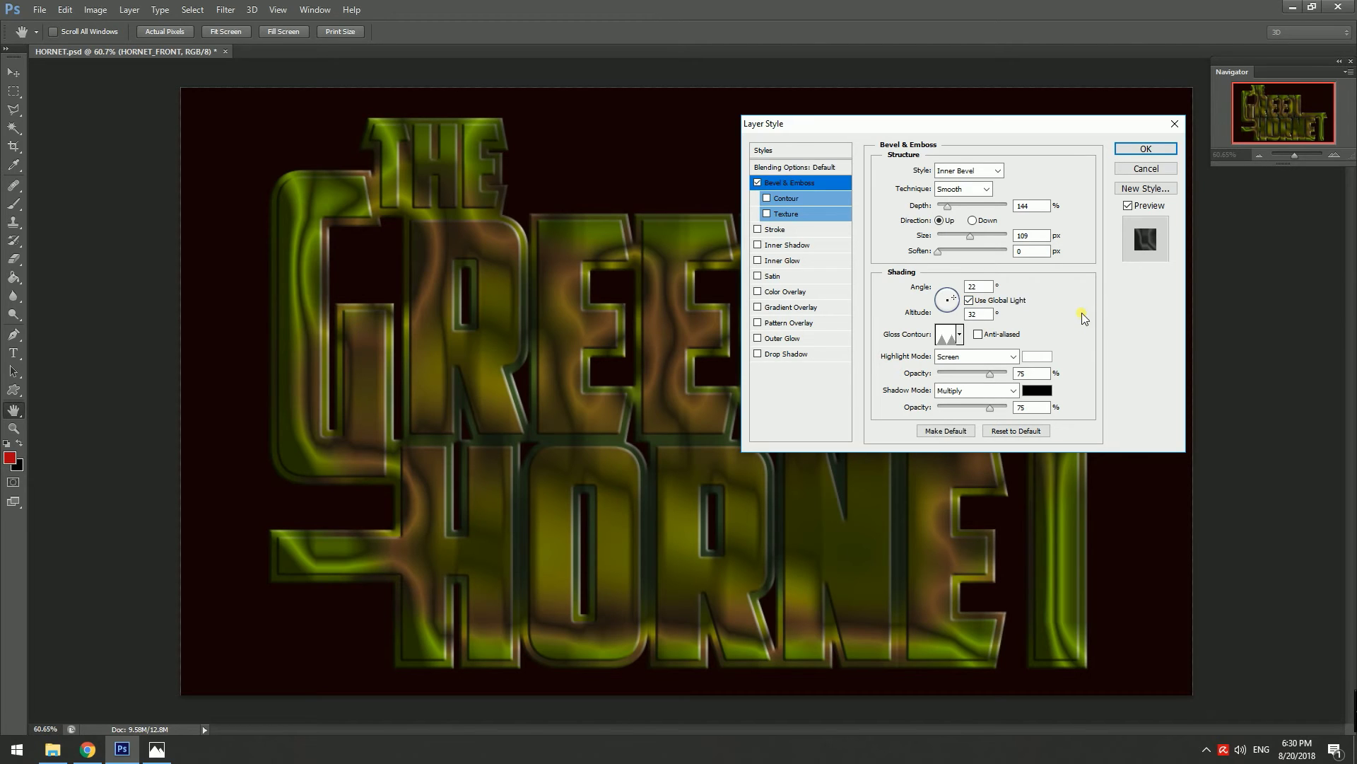
{"action": "left_click", "coordinate": [1143, 149]}
Nudge the lettering slightly upward and add an Outer Glow effect.
{"action": "key", "text": "v"}
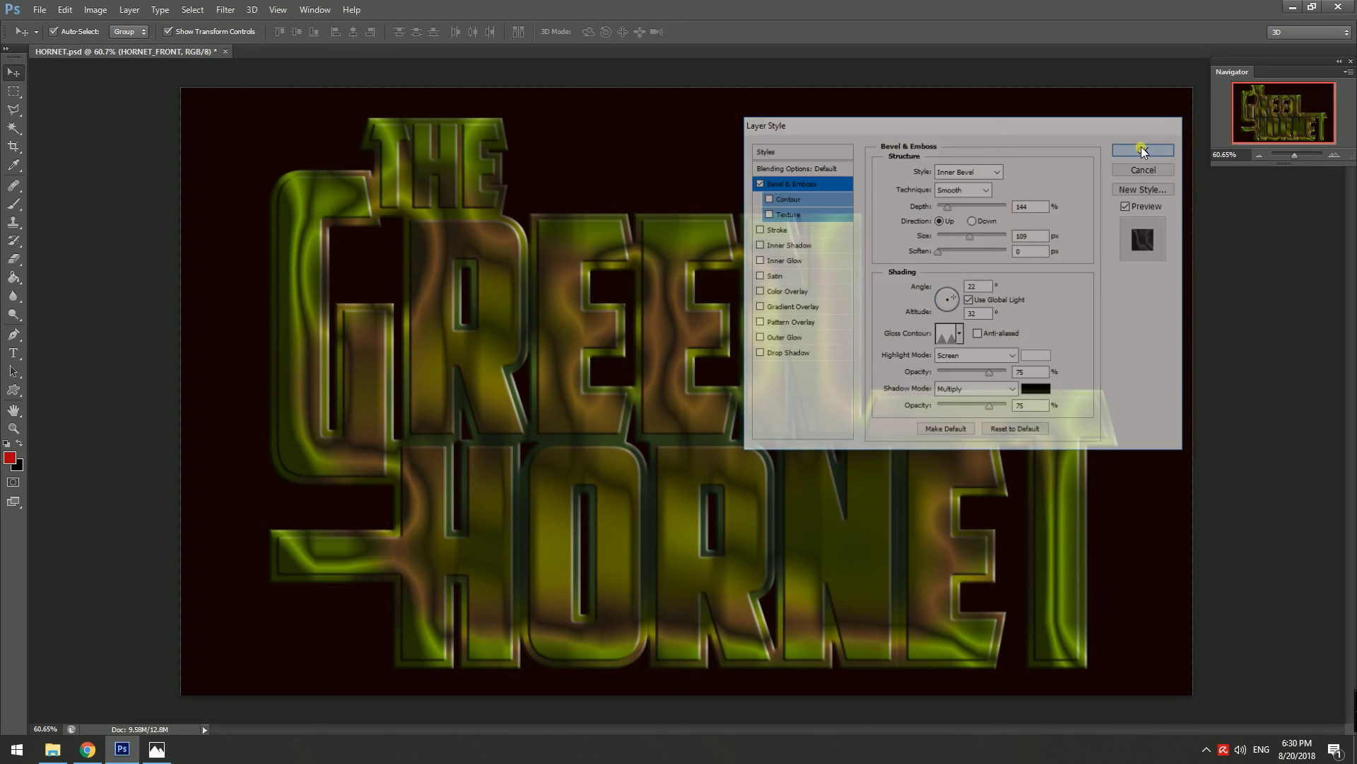
{"action": "left_click_drag", "start_coordinate": [816, 286], "coordinate": [817, 280]}
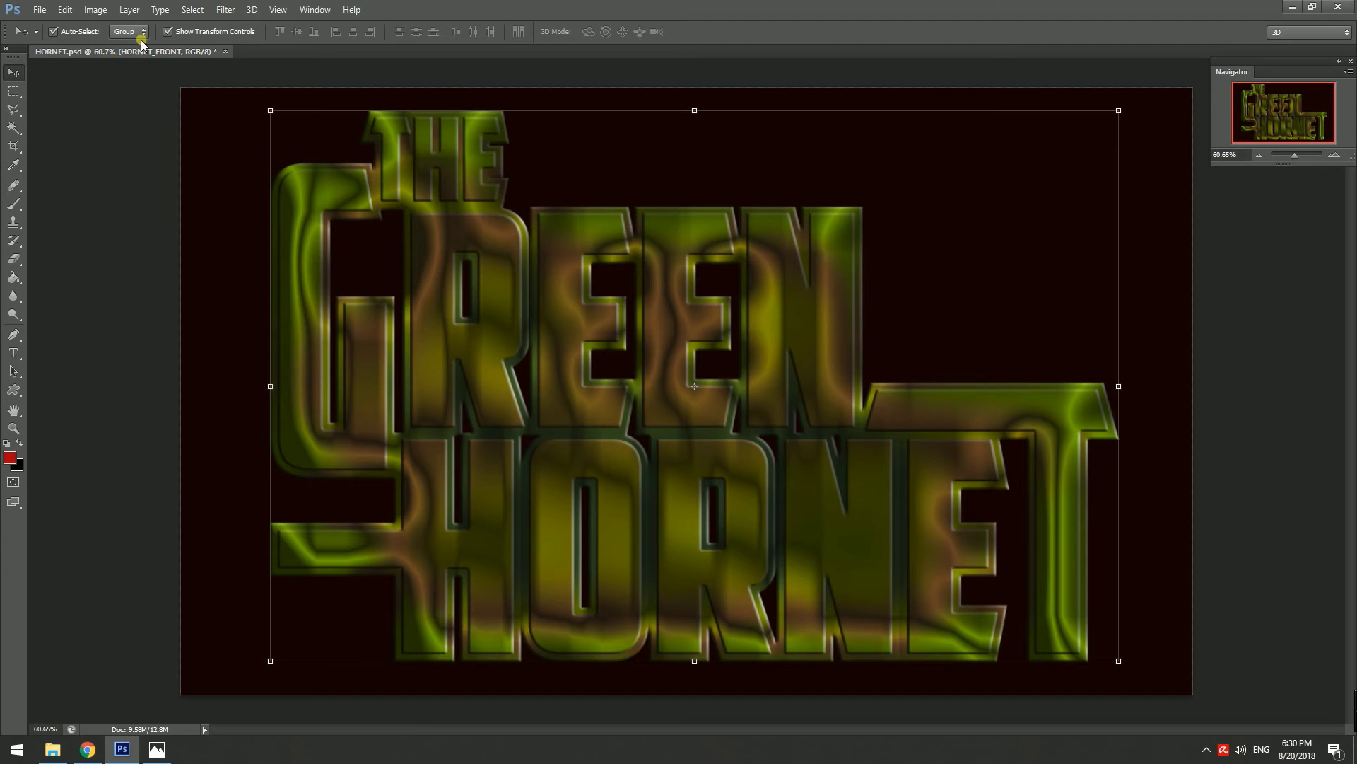
{"action": "left_click", "coordinate": [125, 10]}
{"action": "mouse_move", "coordinate": [149, 86]}
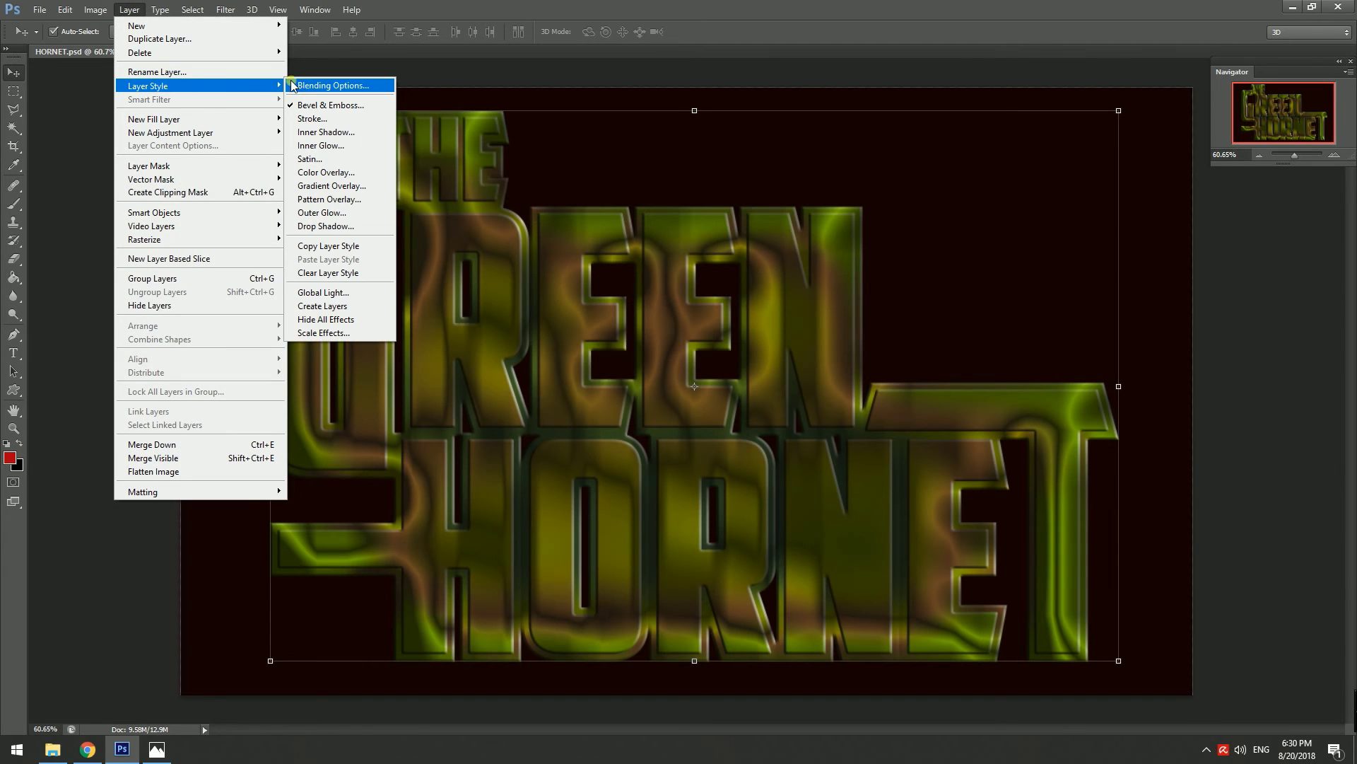
{"action": "left_click", "coordinate": [304, 85]}
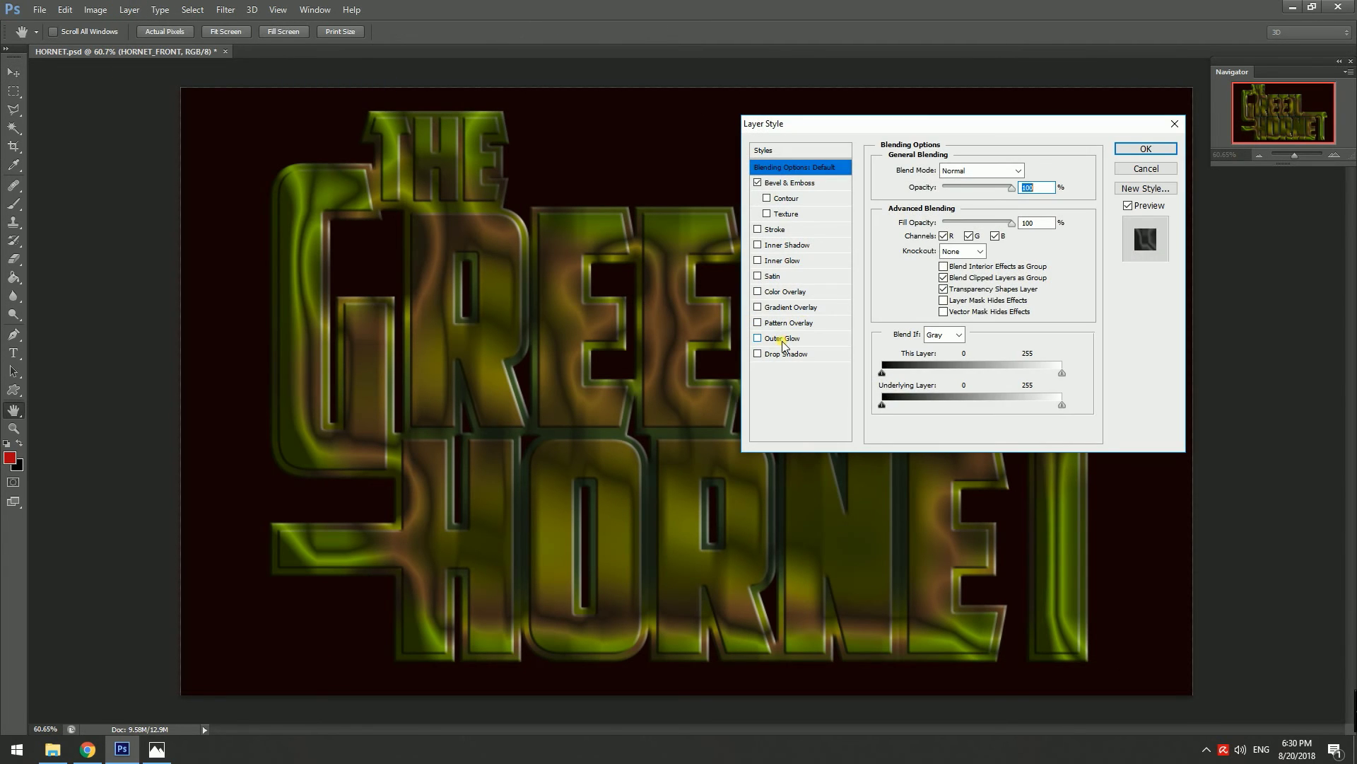
{"action": "left_click", "coordinate": [782, 340]}
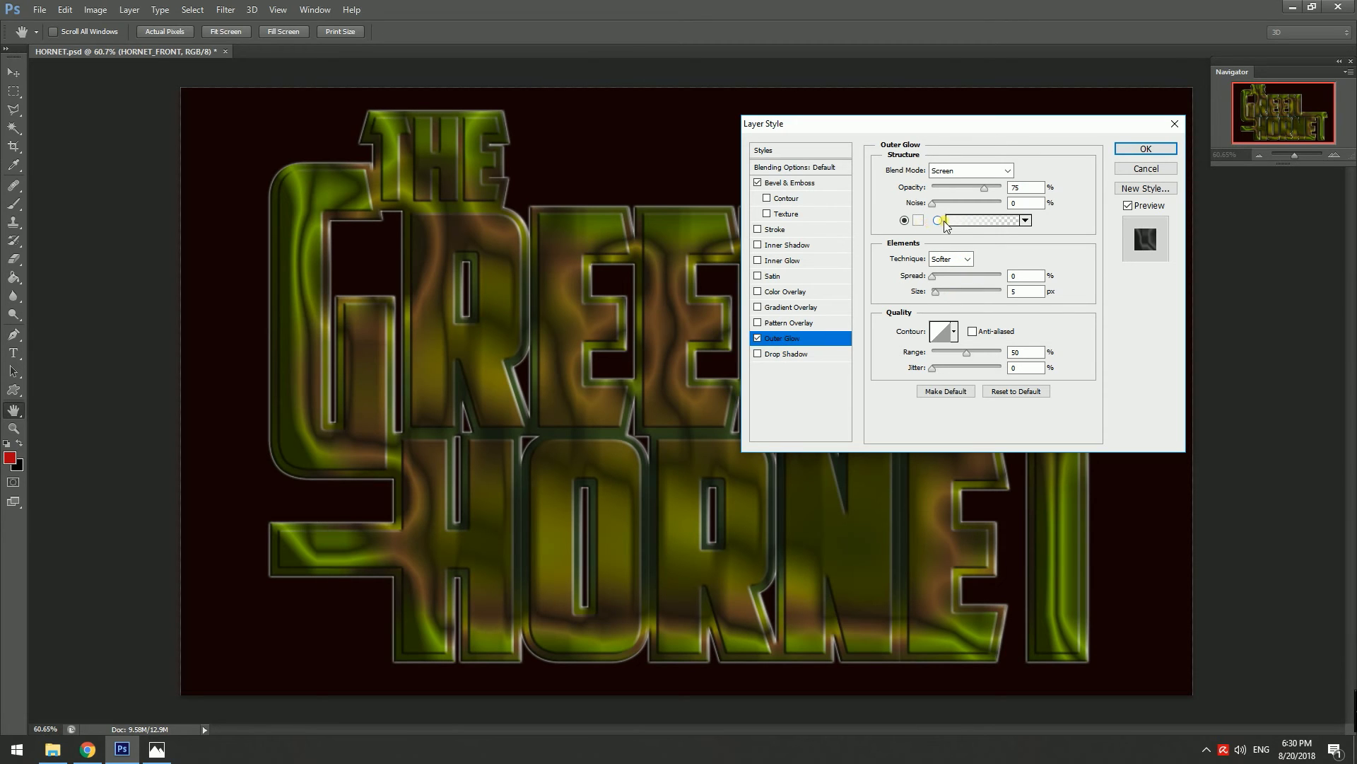
Sample a bright green from the lettering as glow colour, set size 35 px, and apply.
{"action": "left_click", "coordinate": [921, 222]}
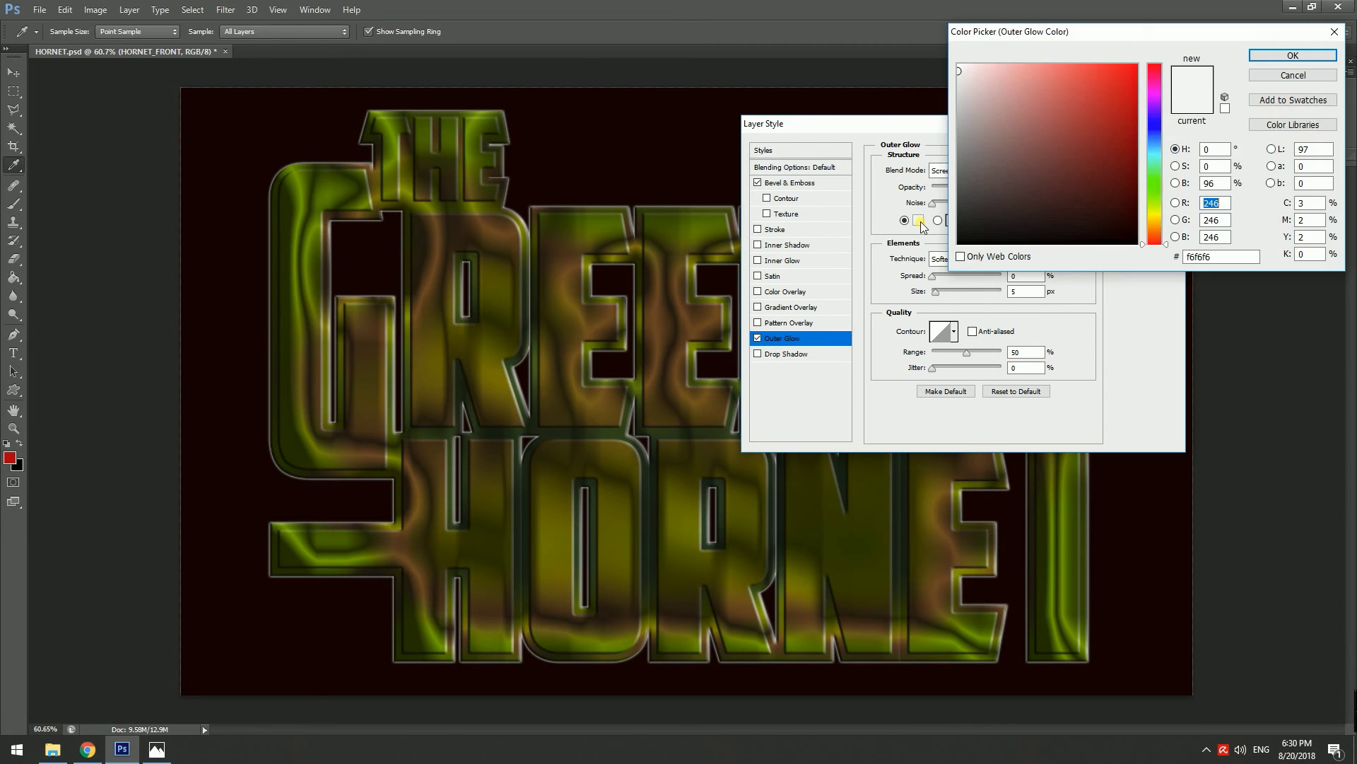
{"action": "left_click", "coordinate": [689, 398]}
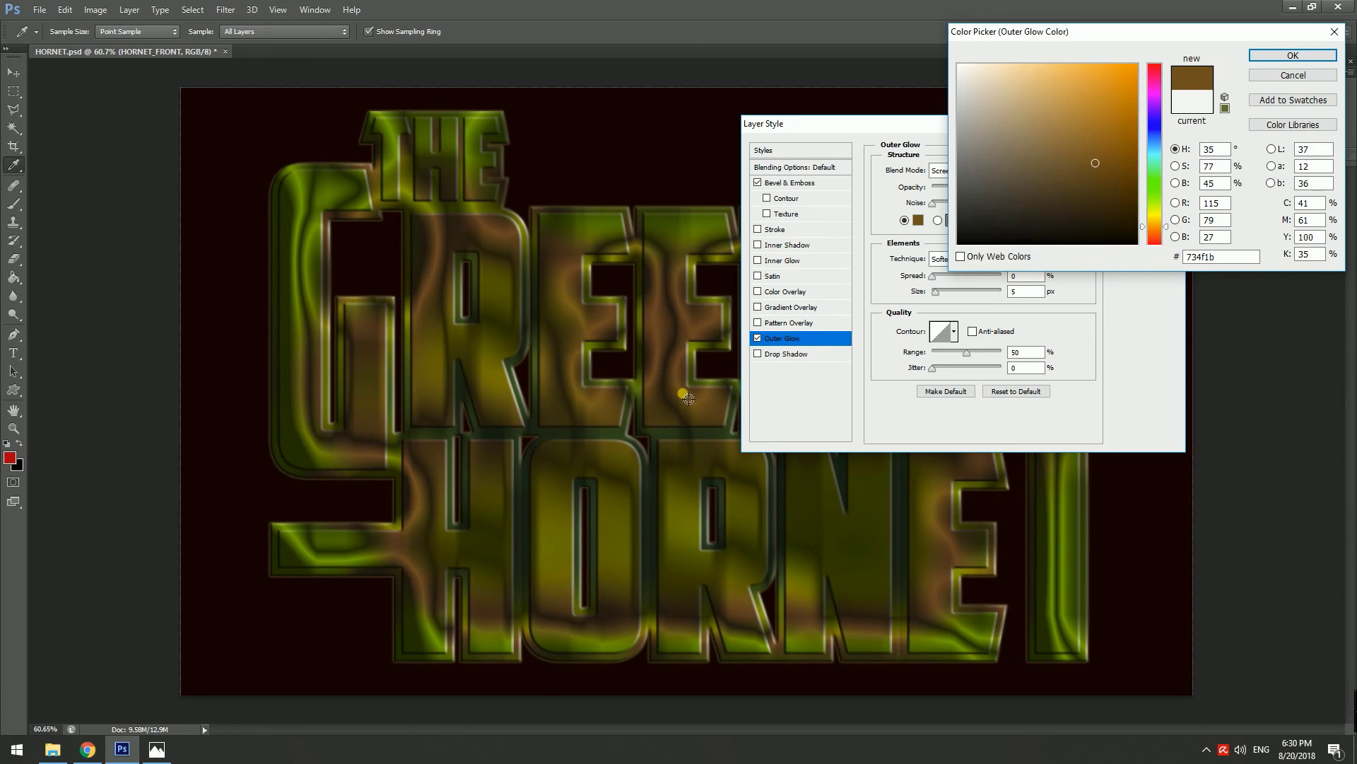
{"action": "left_click", "coordinate": [835, 526]}
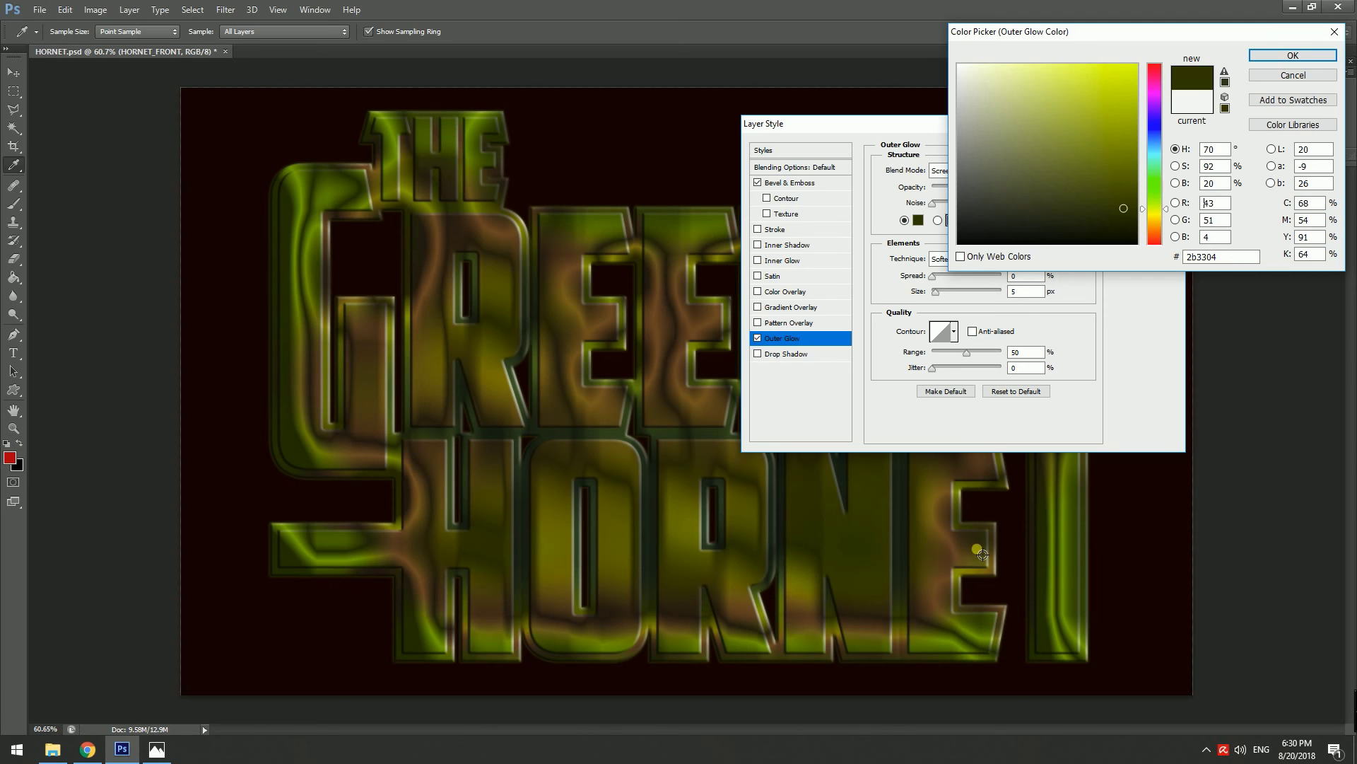
{"action": "left_click", "coordinate": [1068, 576]}
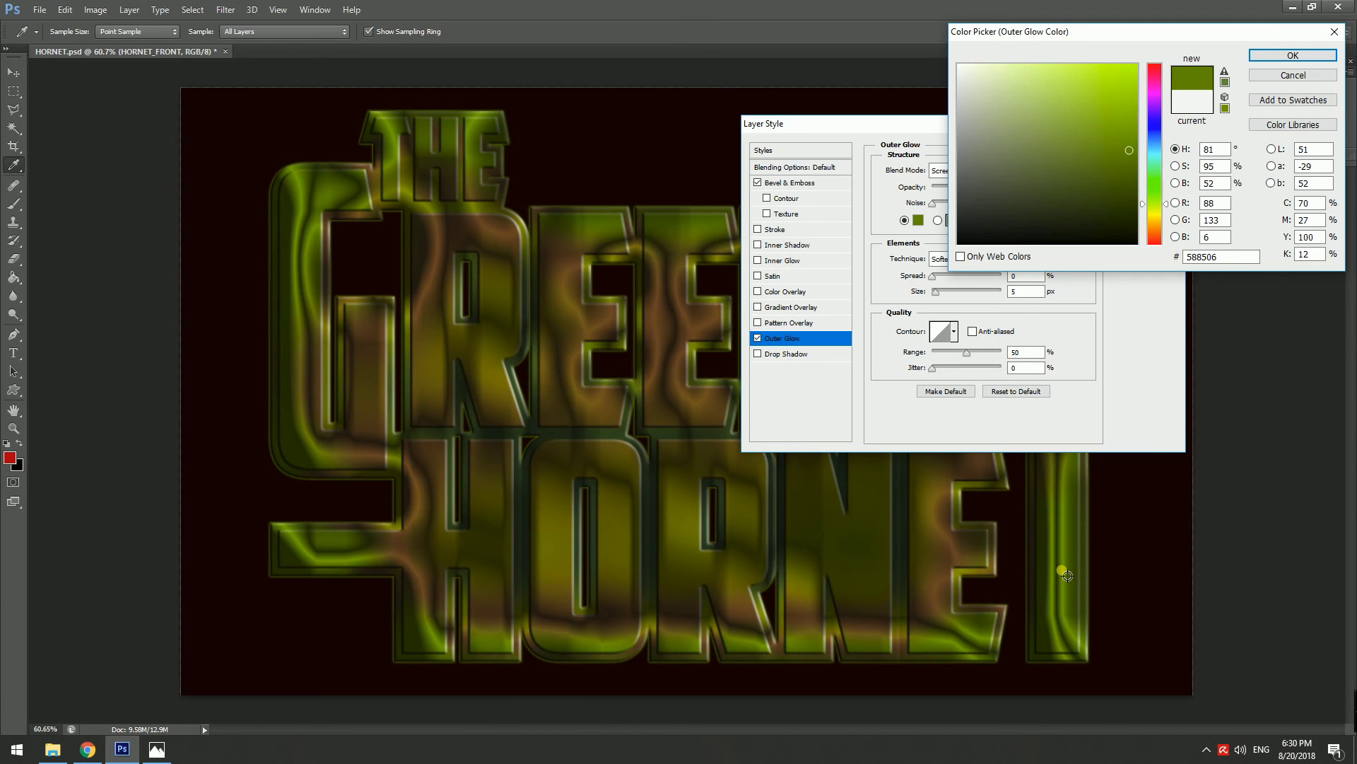
{"action": "left_click", "coordinate": [1293, 55]}
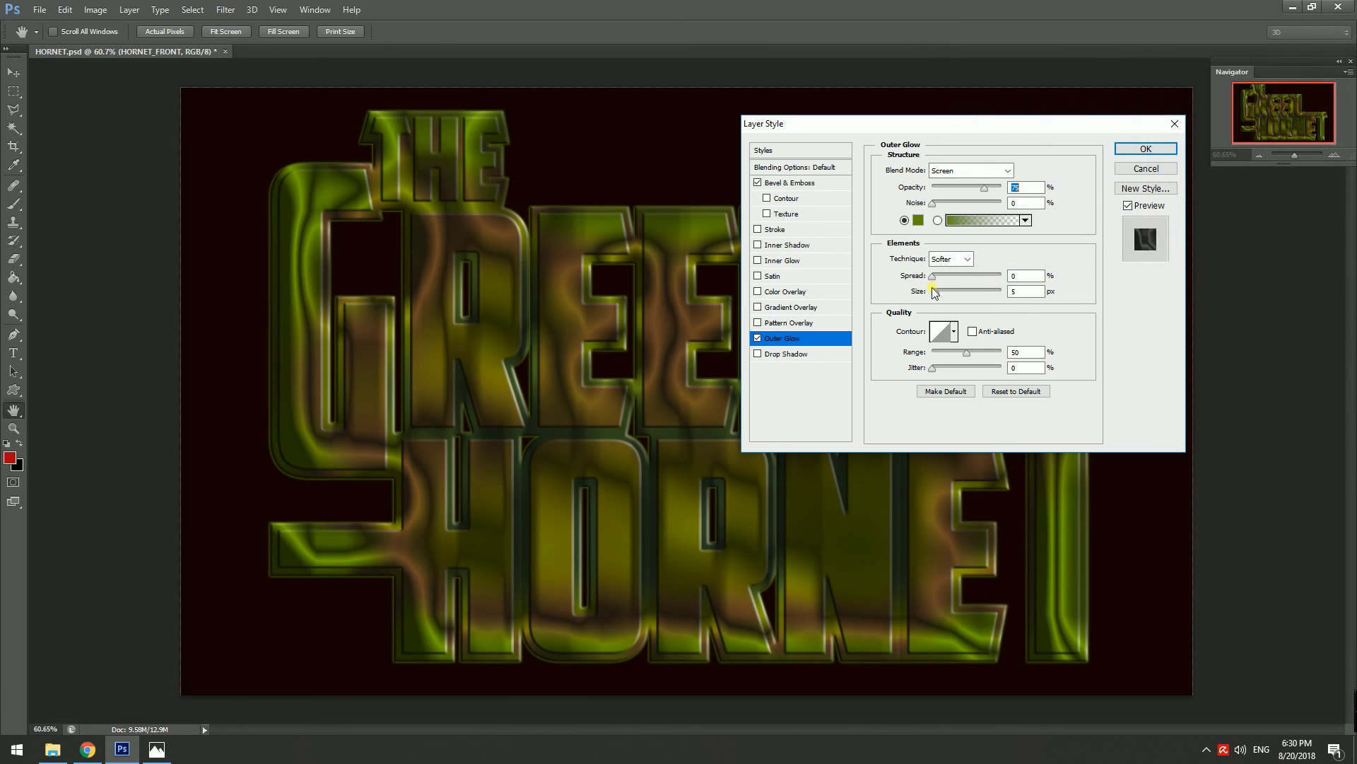
{"action": "mouse_move", "coordinate": [935, 292]}
{"action": "left_mouse_down"}
{"action": "mouse_move", "coordinate": [968, 297]}
{"action": "mouse_move", "coordinate": [944, 297]}
{"action": "left_mouse_up"}
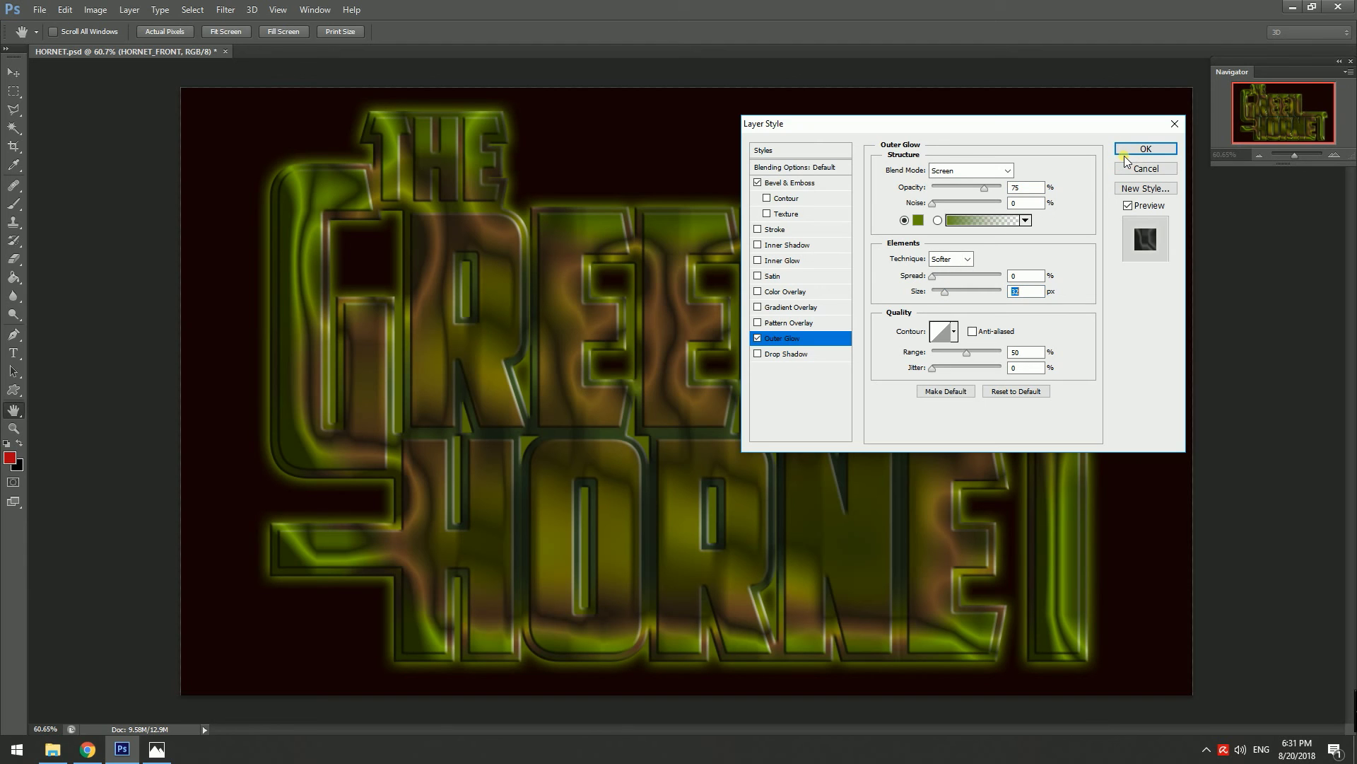
{"action": "left_click", "coordinate": [1145, 148]}
{"action": "key", "text": "v"}
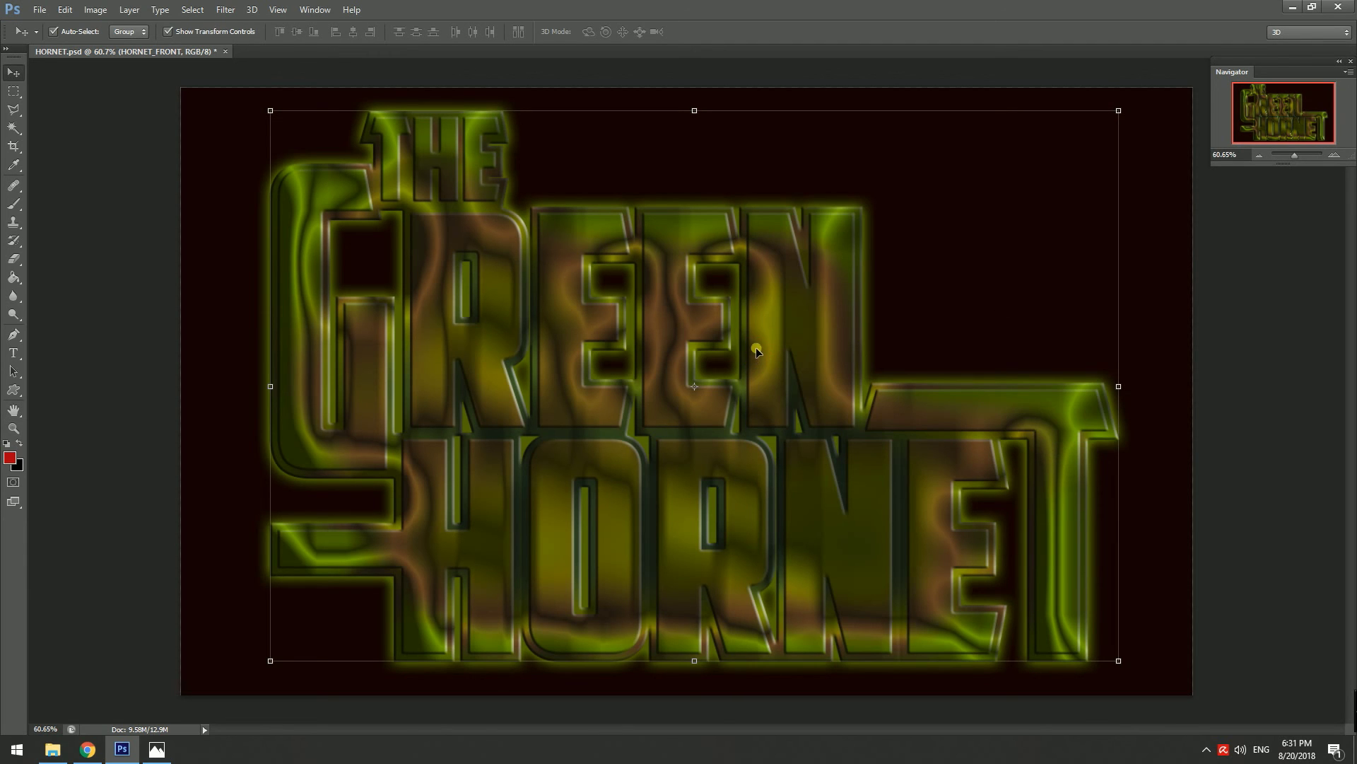